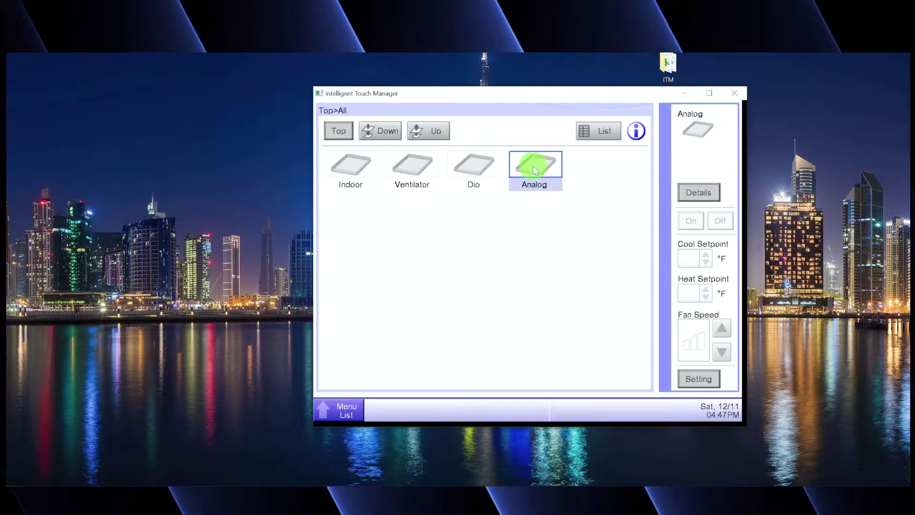
Look through the management points in the Dio and Analog areas and return to the All area
left_click(375, 132)
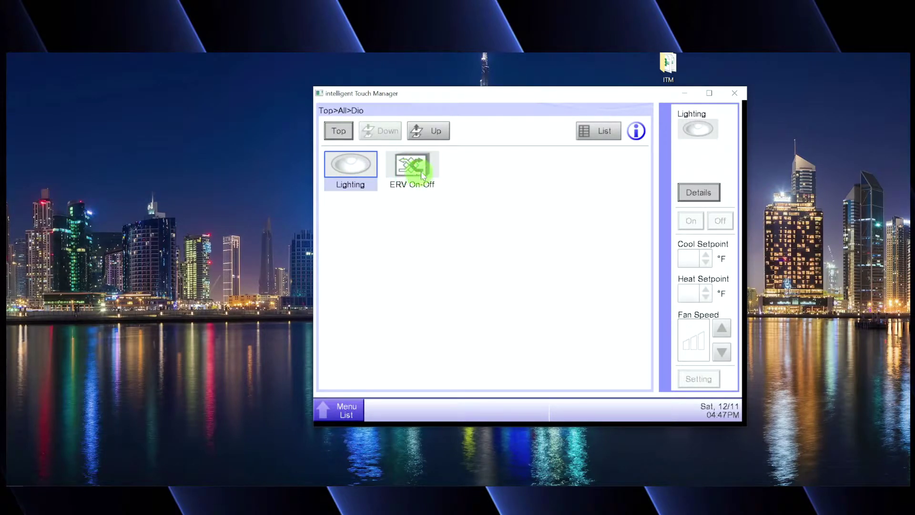
left_click(419, 129)
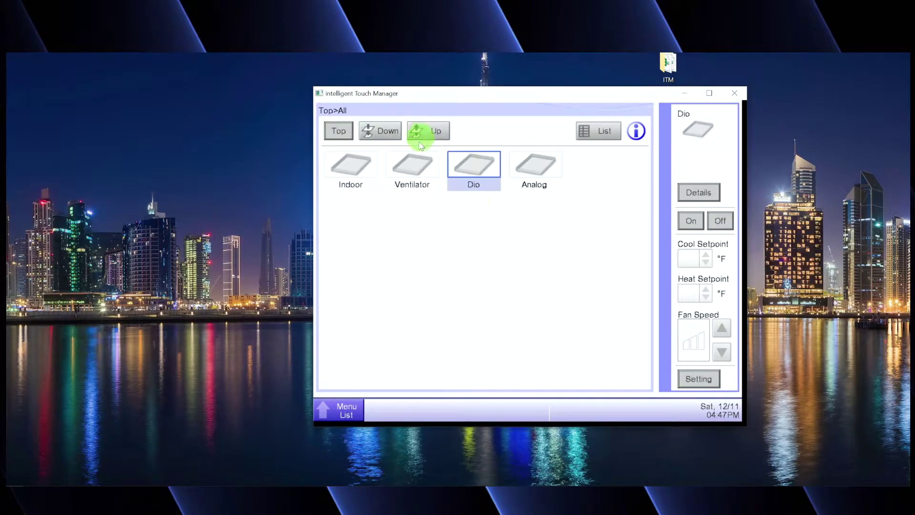
left_click(532, 175)
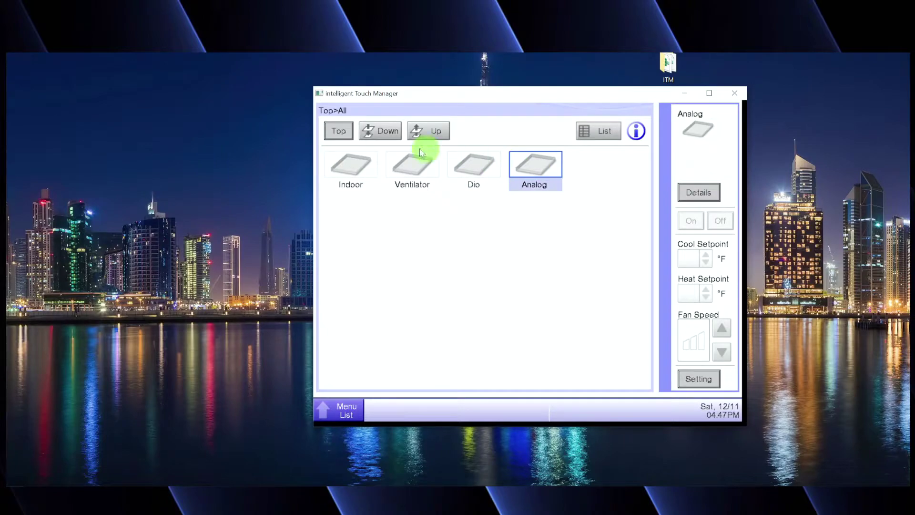
left_click(380, 132)
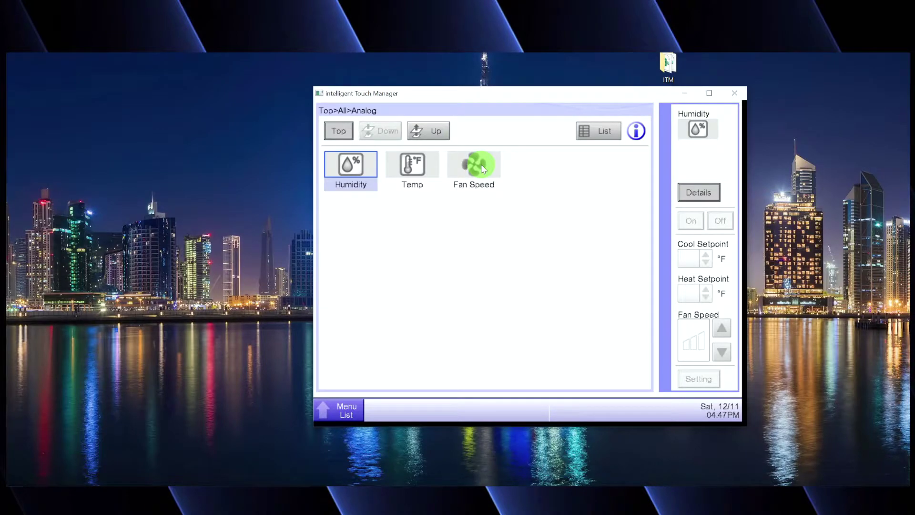
left_click(434, 135)
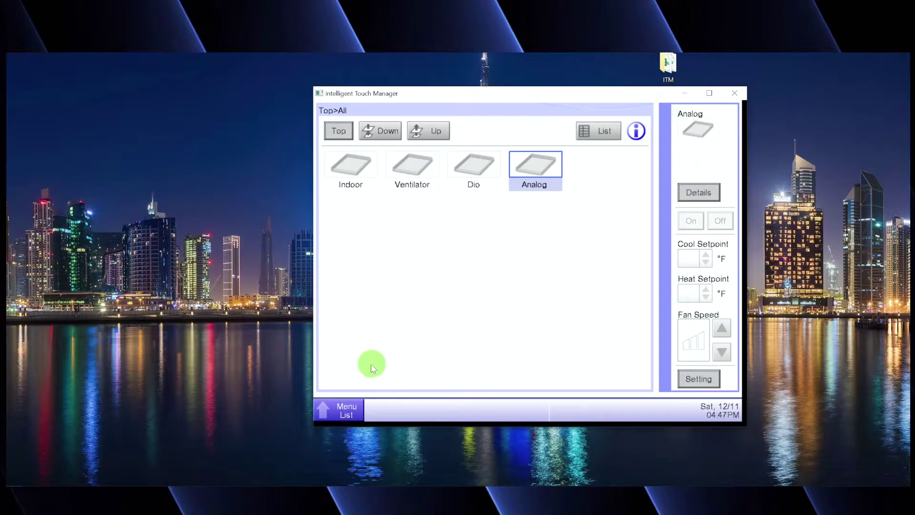
left_click(347, 411)
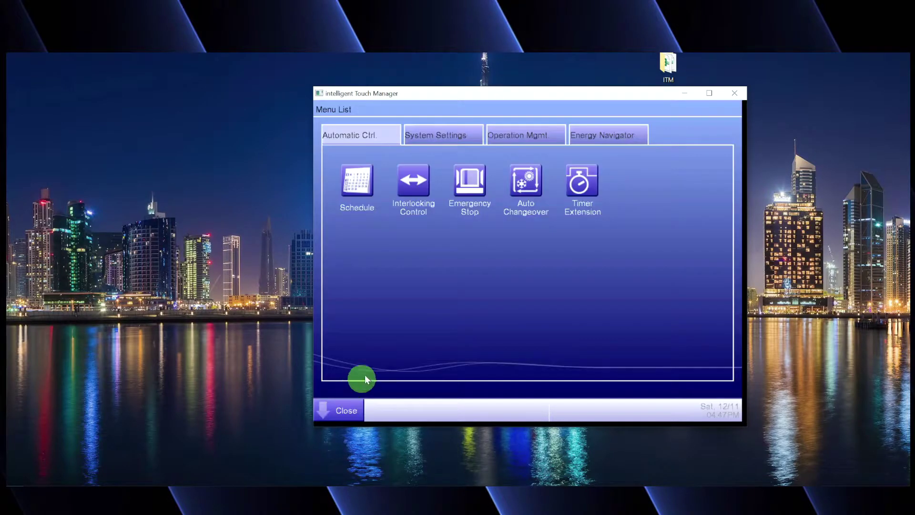
left_click(413, 190)
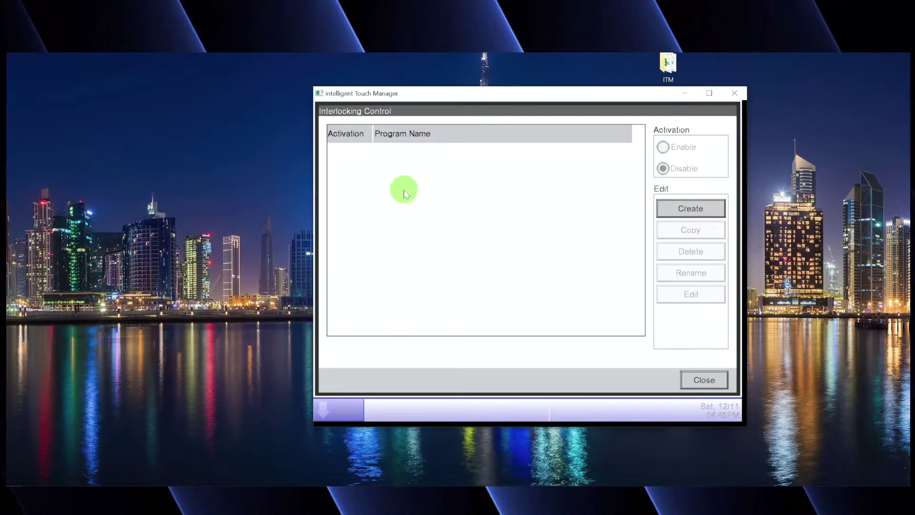
left_click(704, 379)
left_click(341, 409)
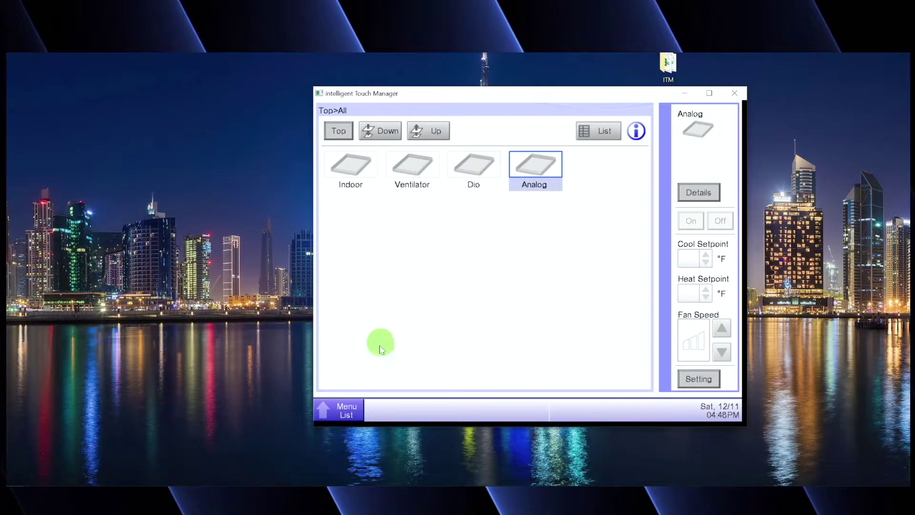
Create an interlocking control program named Bay Interlock
left_click(334, 411)
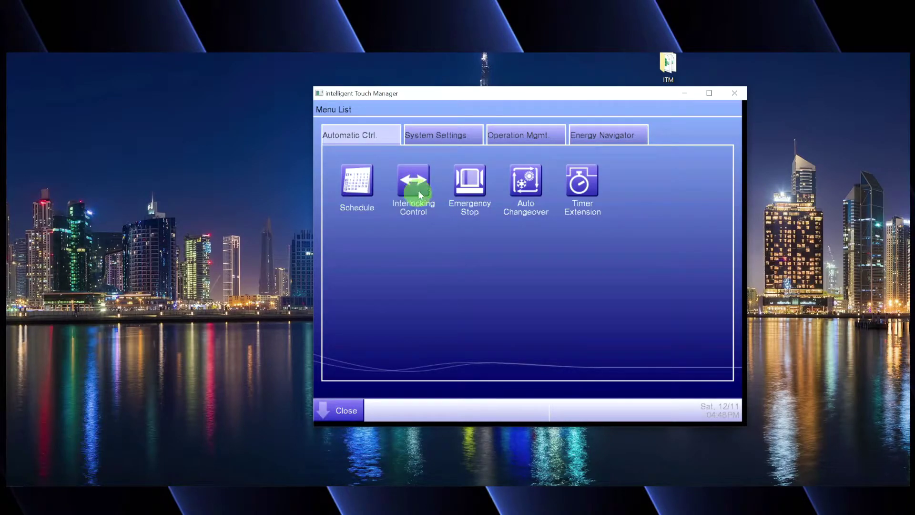
left_click(412, 184)
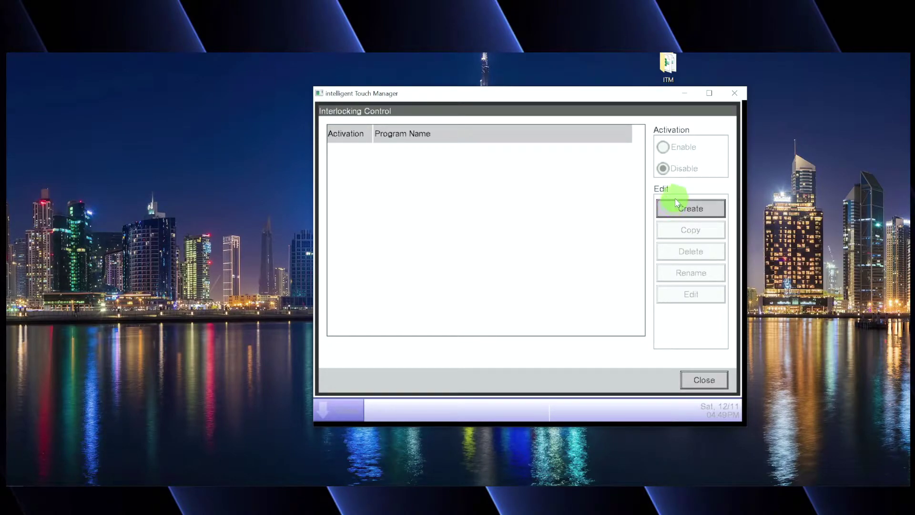
left_click(674, 205)
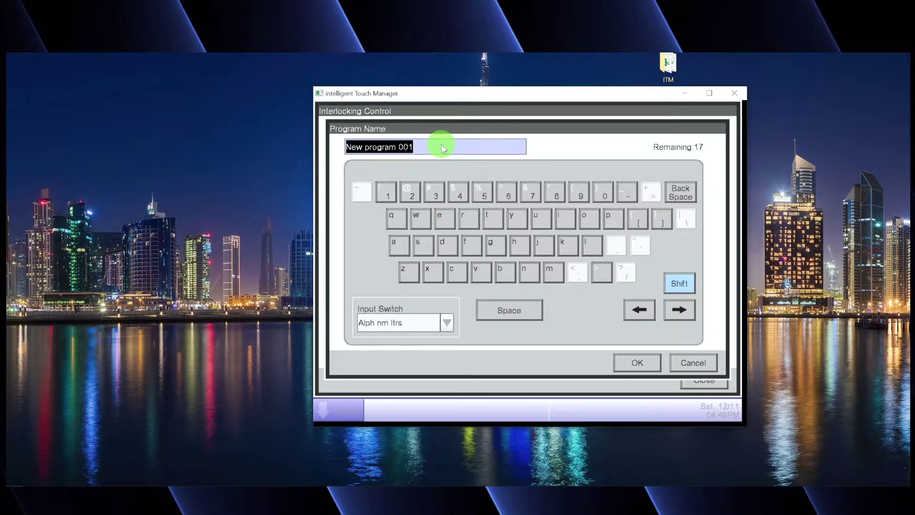
key("BackSpace")
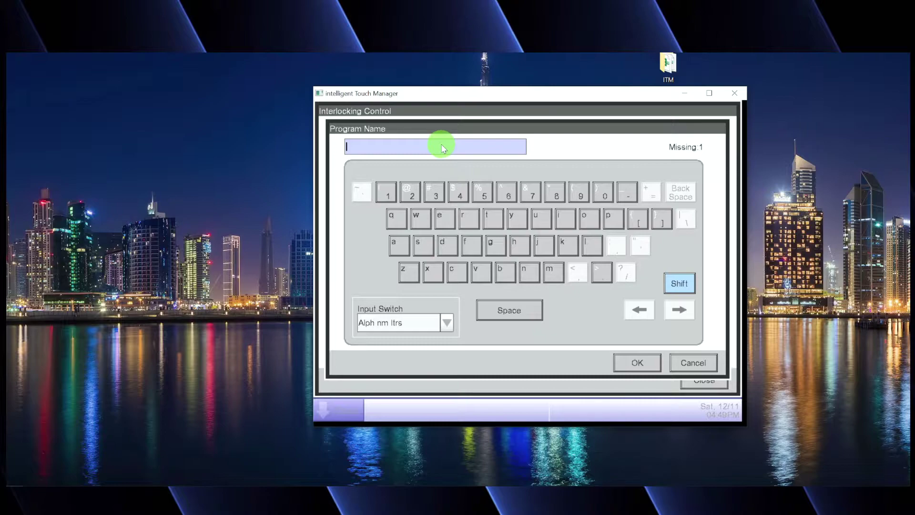
type("Bay Interlock")
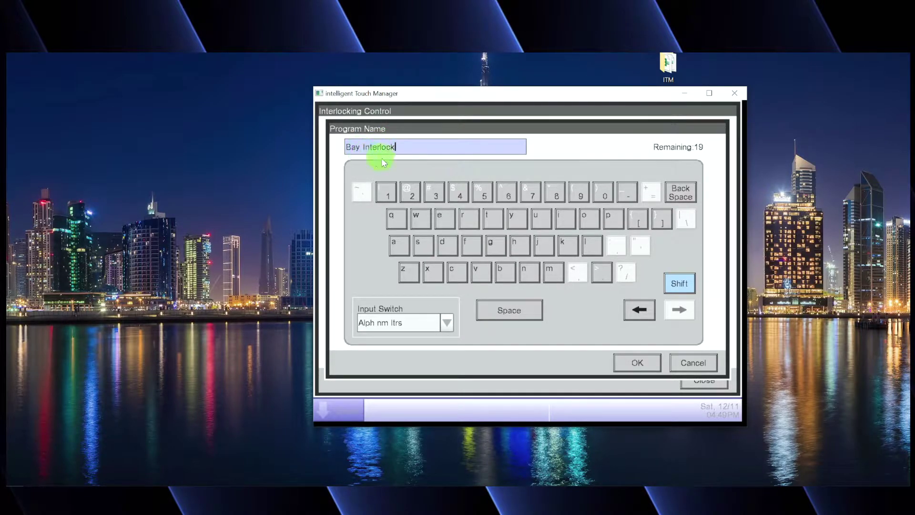
left_click(636, 365)
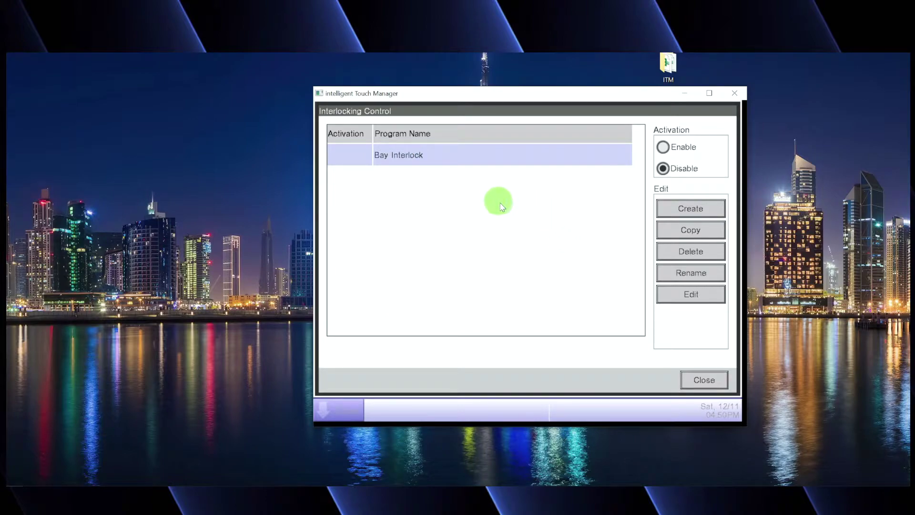
Add the Humidity analog point as an input of Bay Interlock with the detection condition Analog upper limit error
left_click(669, 293)
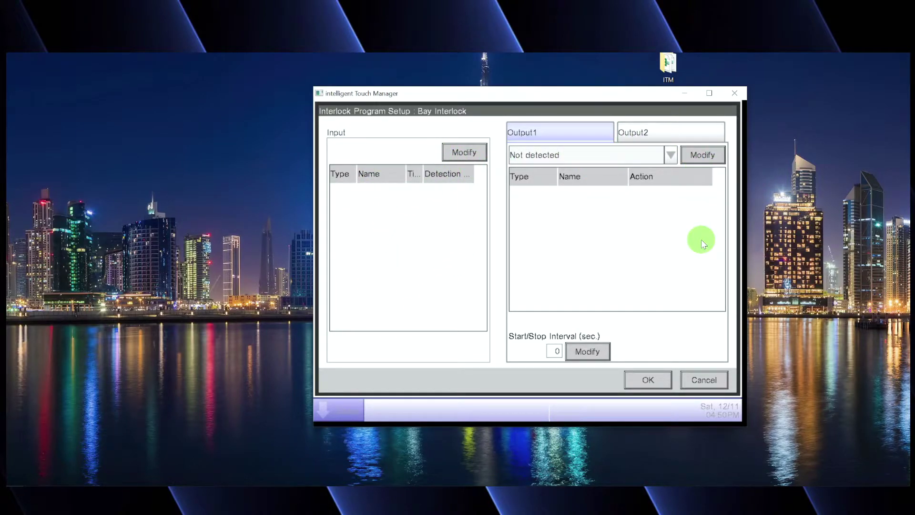
left_click(463, 154)
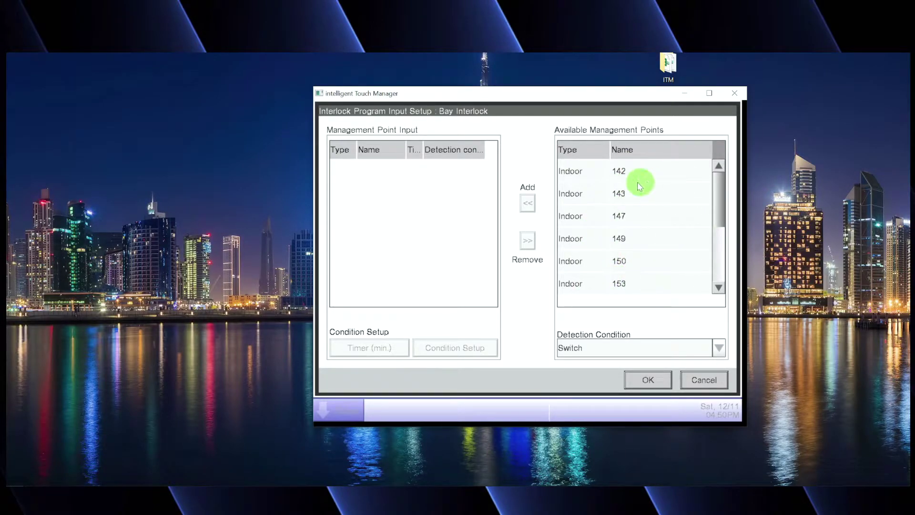
left_click(718, 348)
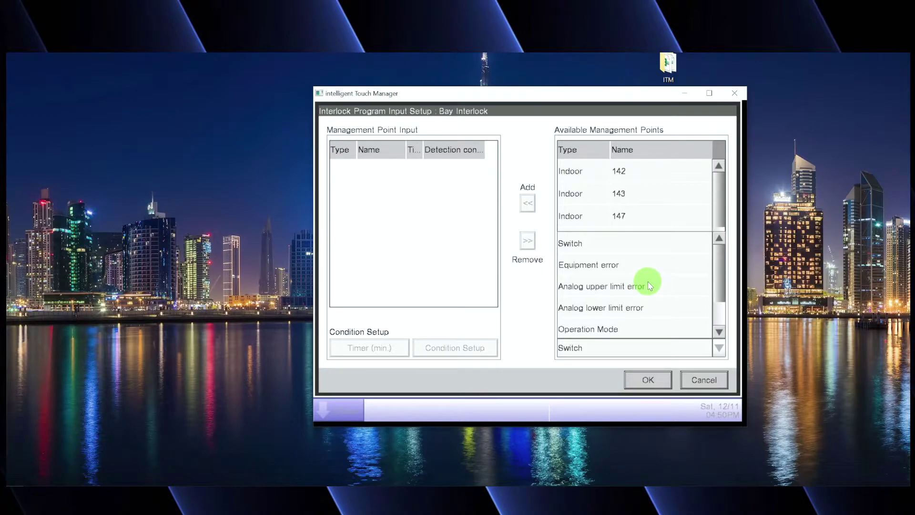
left_click(719, 332)
left_click(719, 331)
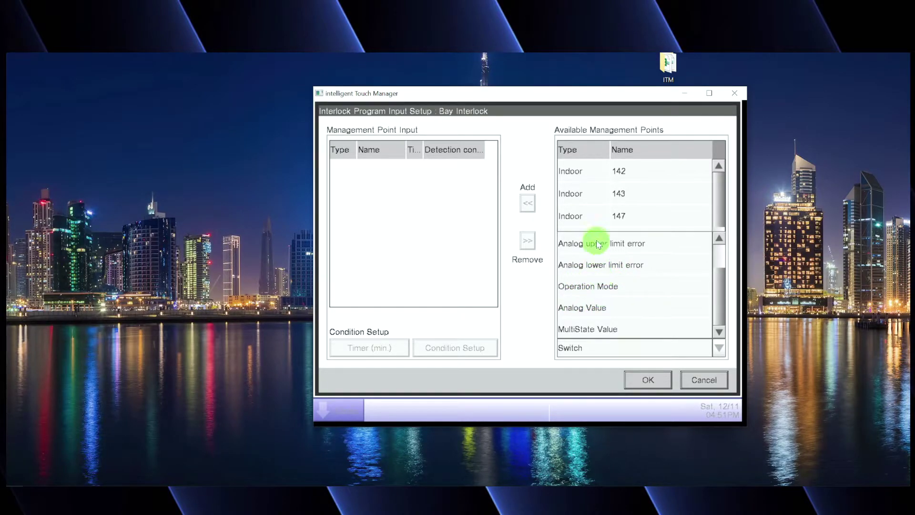
left_click(719, 239)
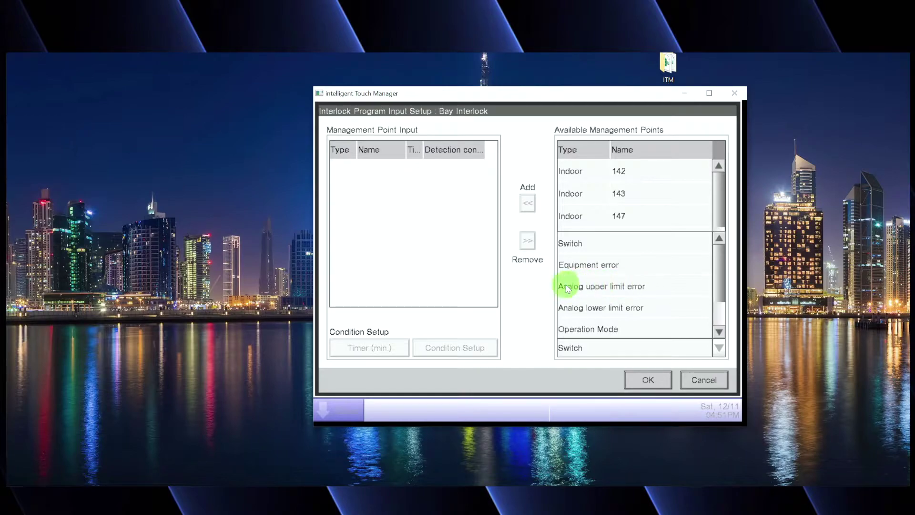
left_click(599, 287)
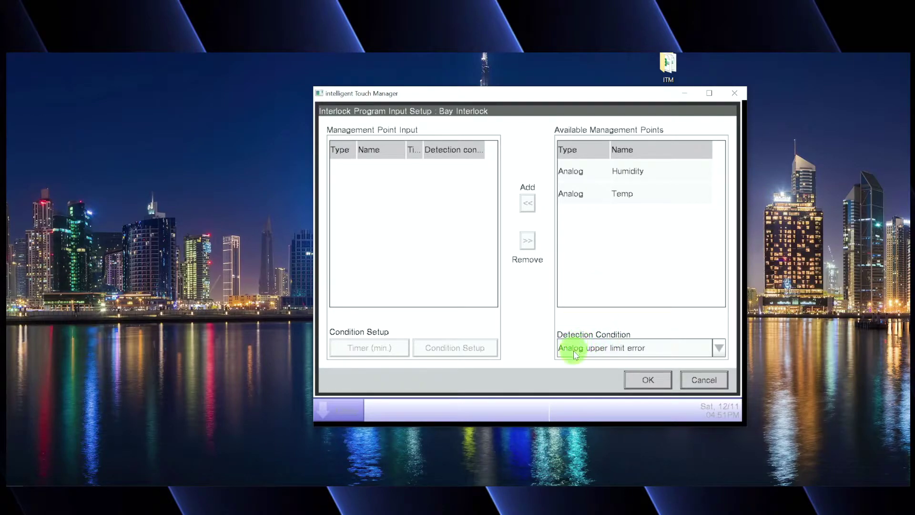
left_click(627, 172)
left_click(528, 203)
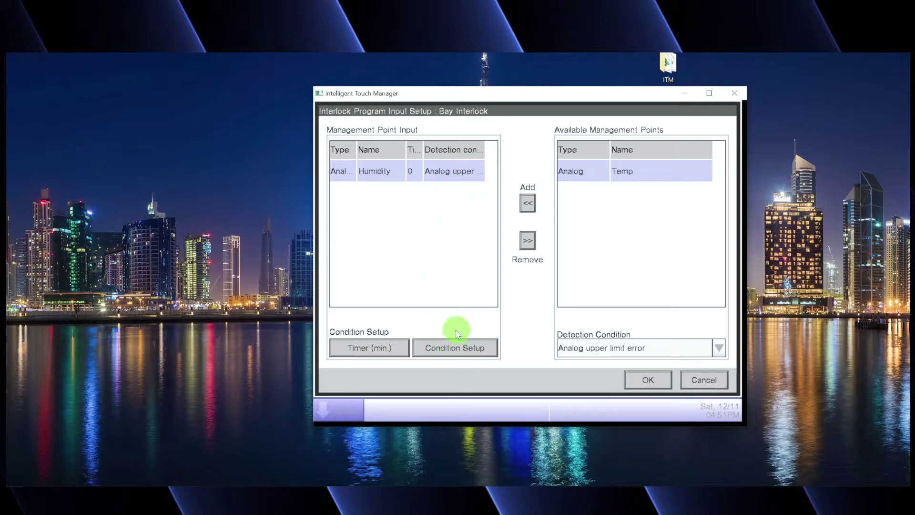
Accept On/Error as the Humidity input's condition and save the program's input setup
left_click(449, 353)
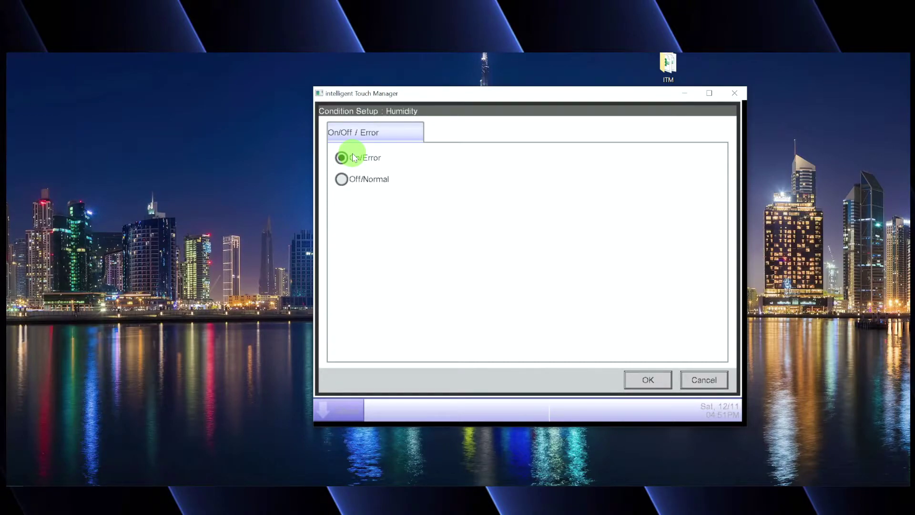
left_click(661, 380)
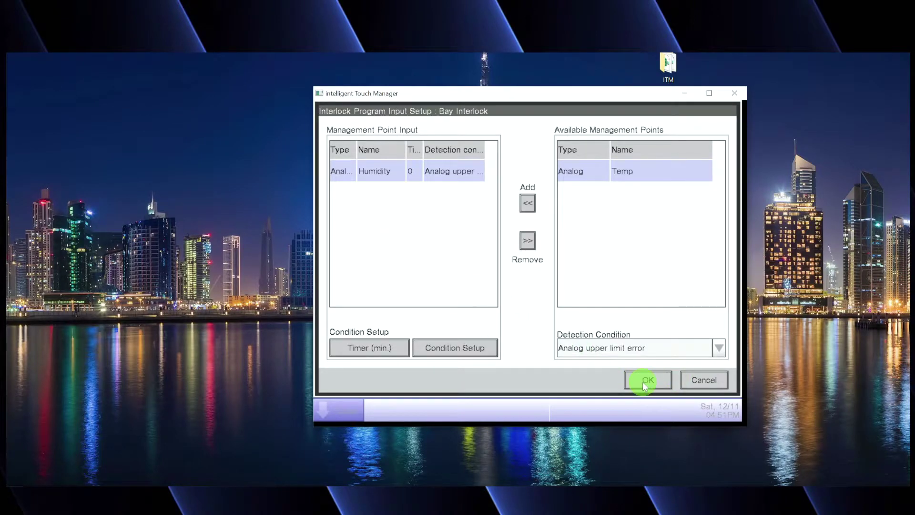
left_click(643, 382)
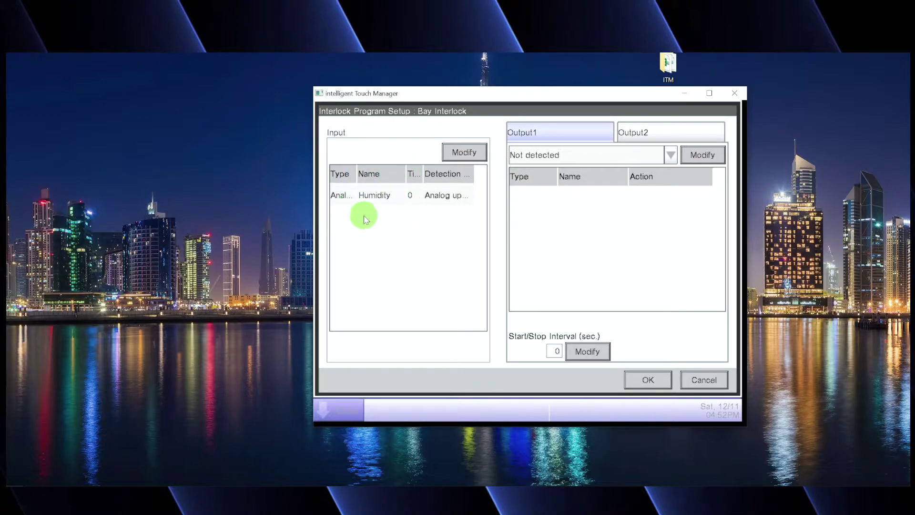
Add the Temp analog point as a second input of Bay Interlock with the detection condition Analog Value
left_click(465, 153)
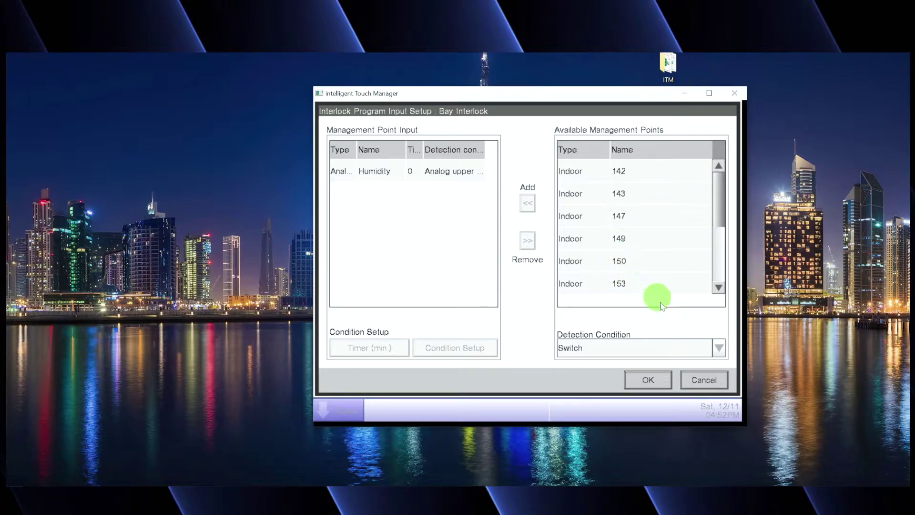
left_click(718, 350)
left_click(718, 331)
left_click(718, 331)
left_click(607, 307)
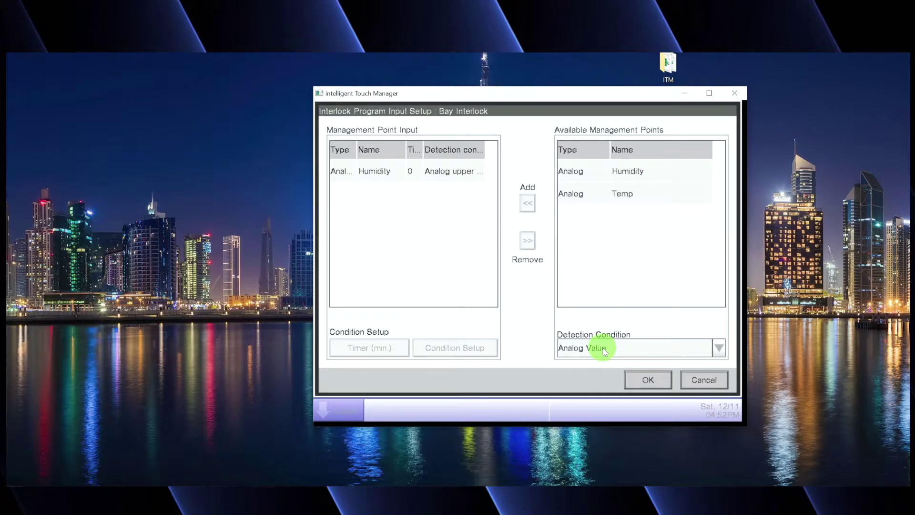
left_click(631, 193)
left_click(532, 203)
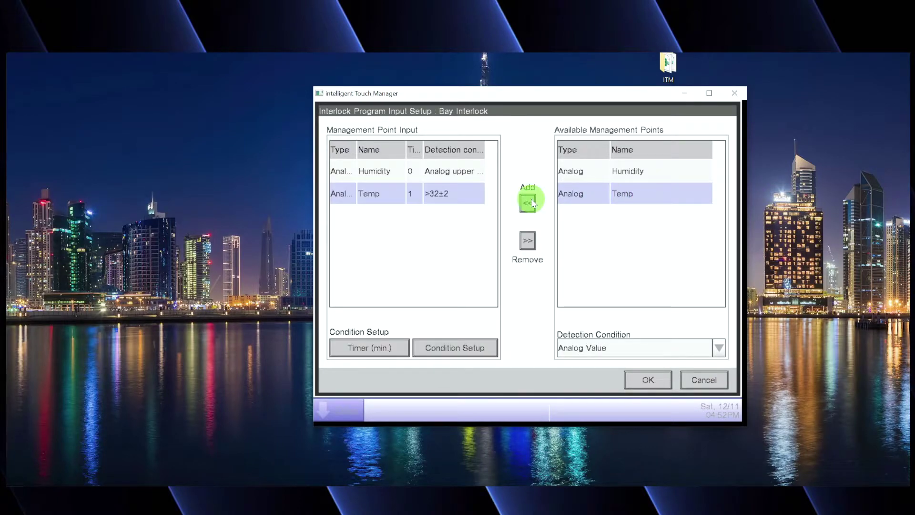
Set the constant comparison value in the Temp input's condition to 25
left_click(455, 347)
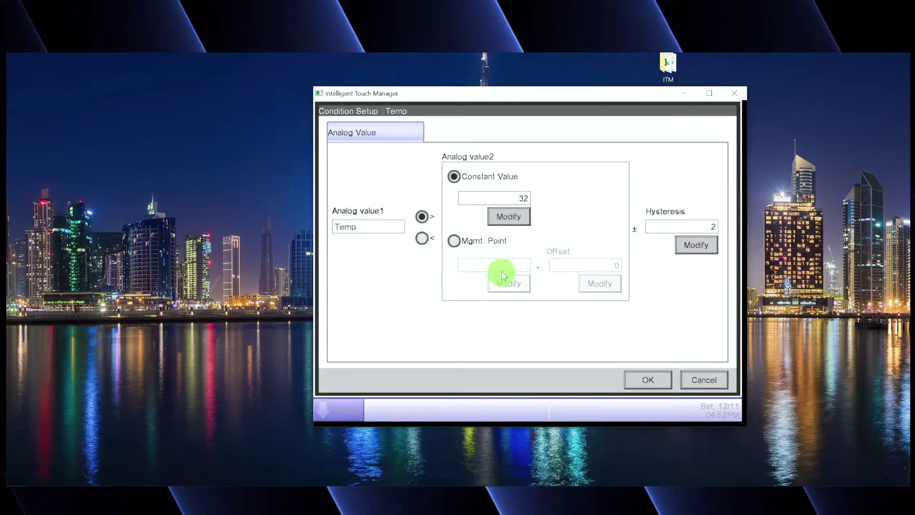
left_click(508, 216)
left_click(514, 207)
left_click(485, 290)
left_click(485, 263)
left_click(531, 355)
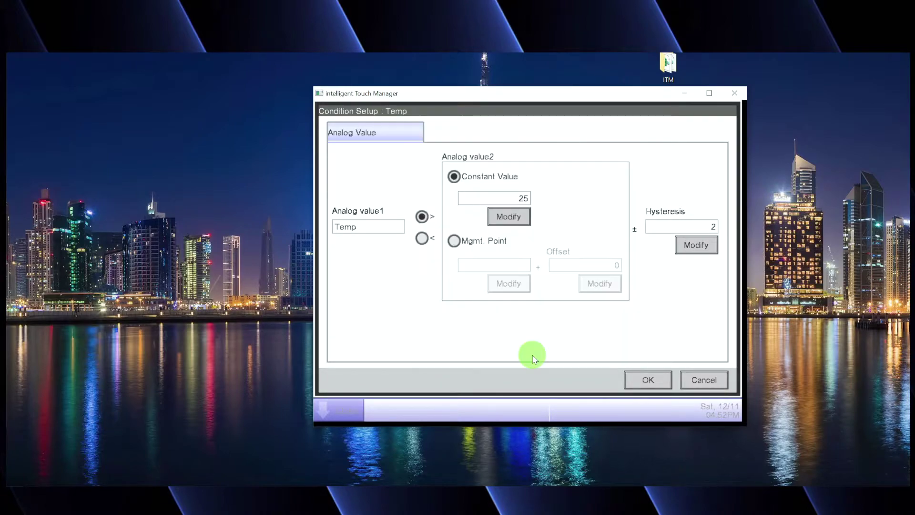
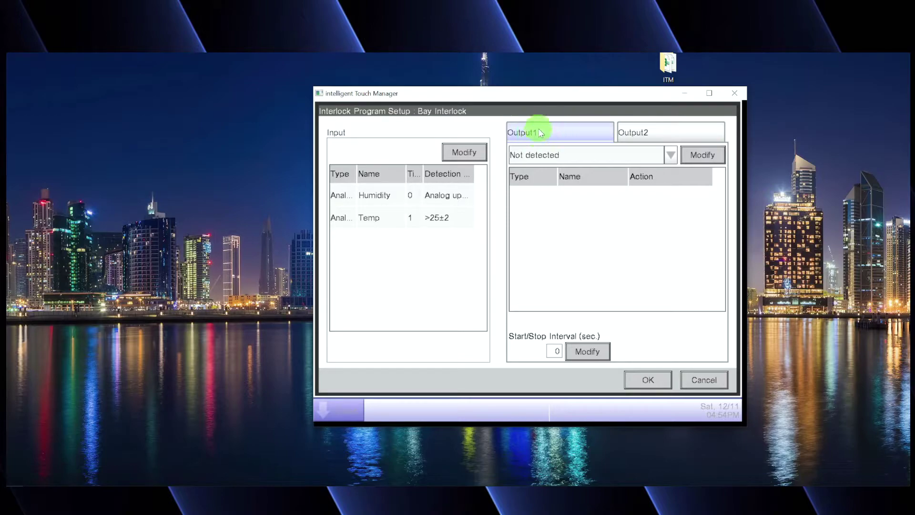
Set Output1's trigger condition to All inputs become valid
left_click(670, 156)
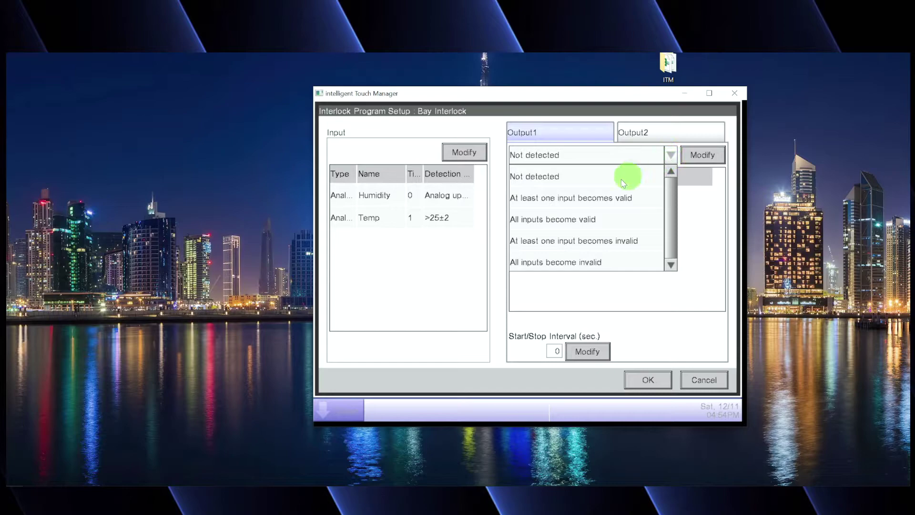
left_click(527, 221)
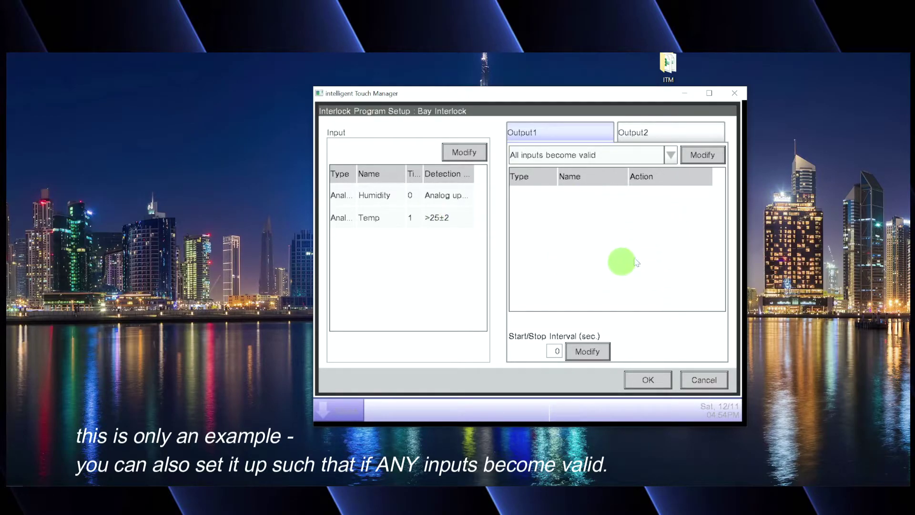
Add indoor unit 19 to the events of Bay Interlock's Output1
left_click(706, 155)
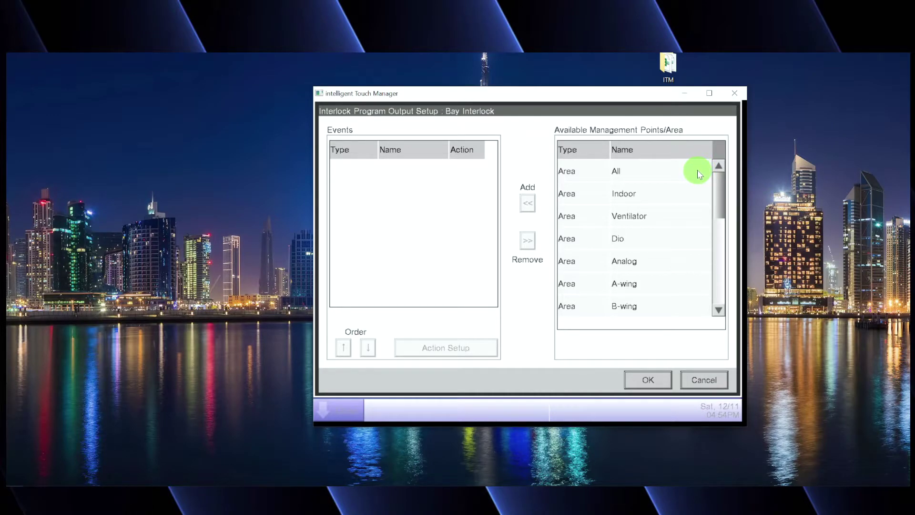
left_click(718, 310)
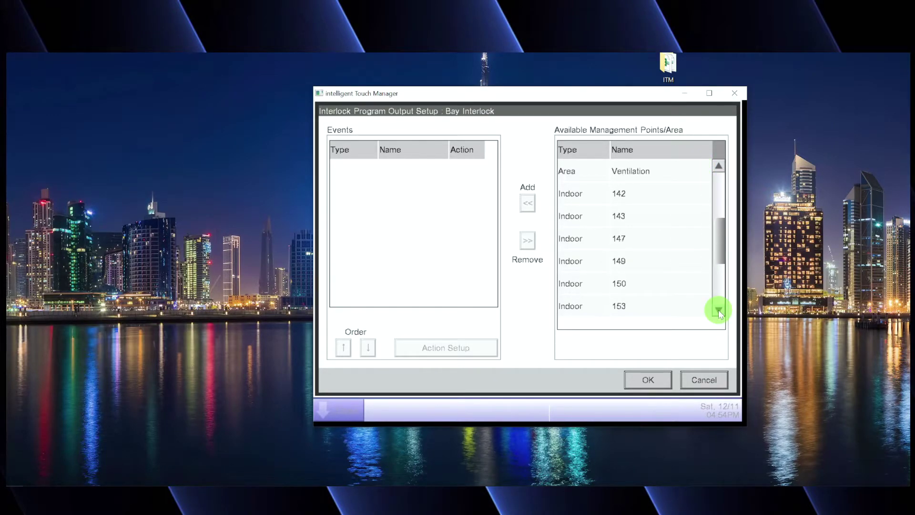
left_click(719, 310)
left_click(719, 309)
left_click(719, 309)
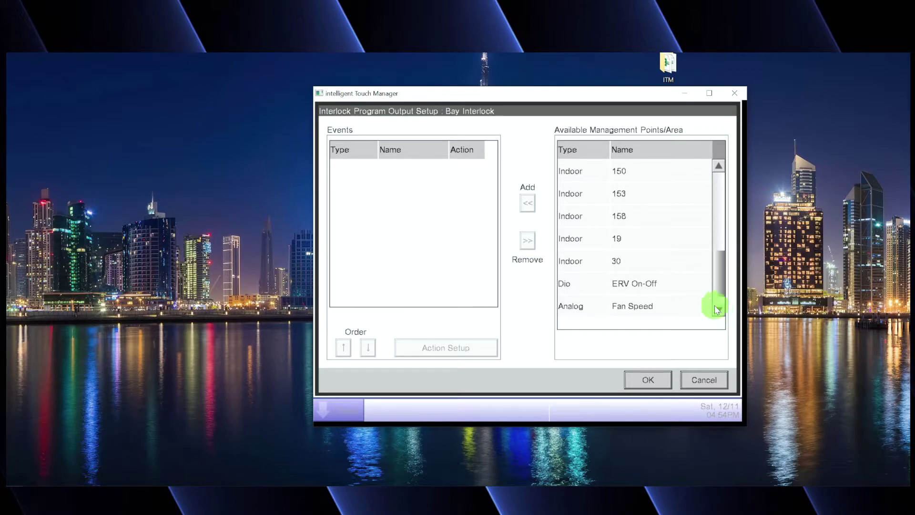
left_click(643, 236)
left_click(527, 202)
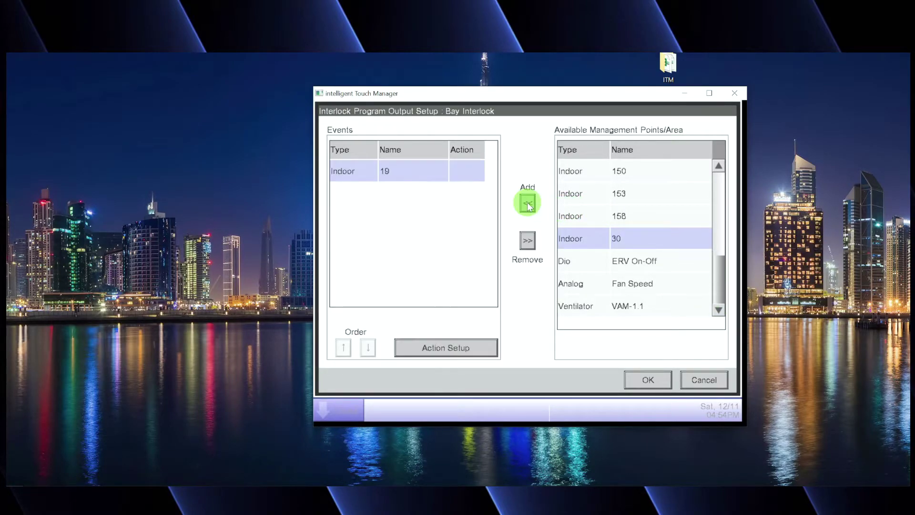
Set the Output1 action for indoor unit 19 to On with a cool setpoint of 65 °F
left_click(420, 347)
left_click(341, 160)
left_click(357, 181)
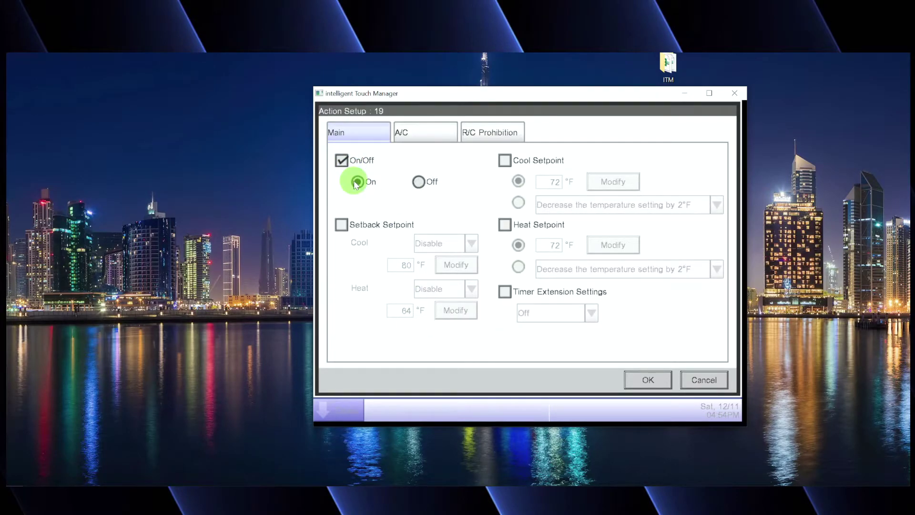
left_click(504, 160)
left_click(605, 179)
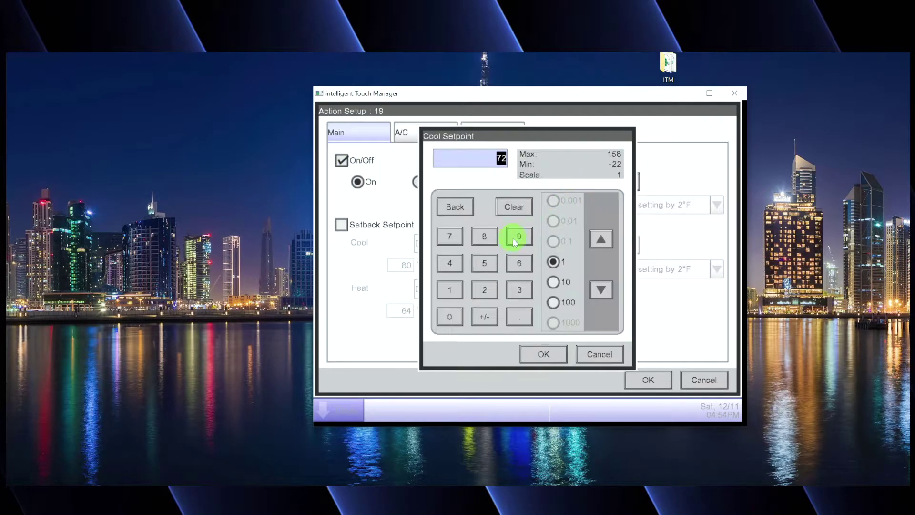
left_click(519, 263)
left_click(484, 263)
left_click(544, 353)
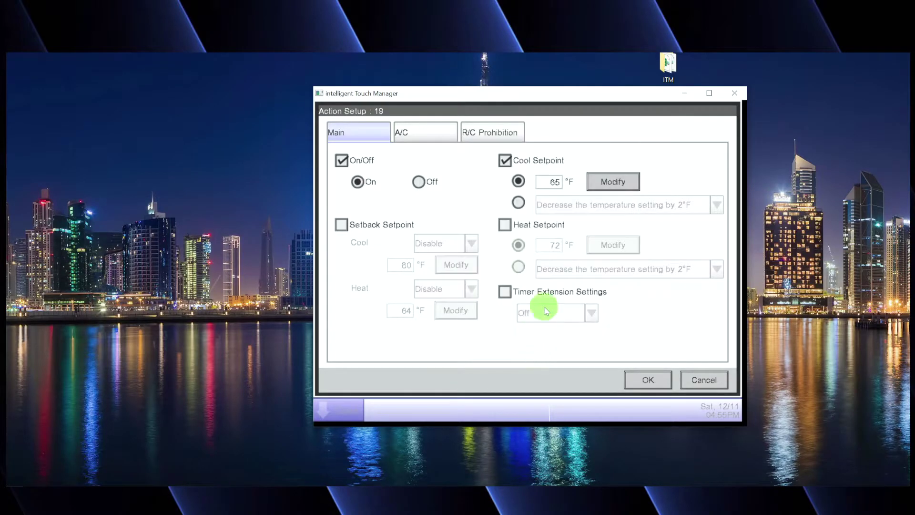
Set unit 19's operation mode to Cool and its fan speed to the highest level, and save the Output1 setup
left_click(434, 138)
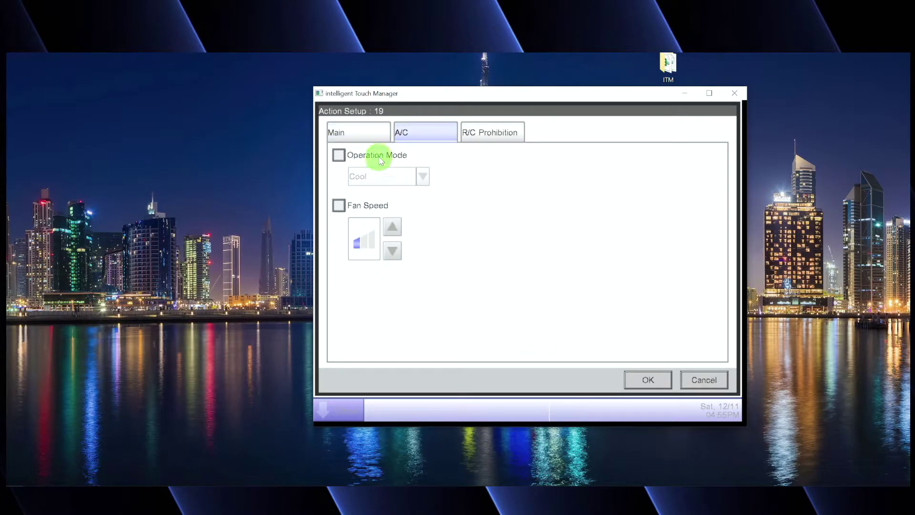
left_click(378, 155)
left_click(384, 178)
left_click(370, 220)
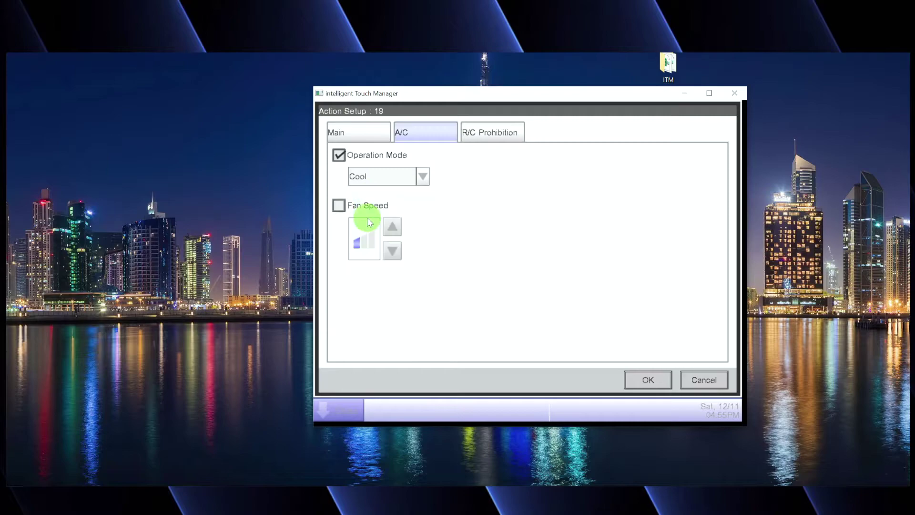
left_click(339, 205)
left_click(392, 226)
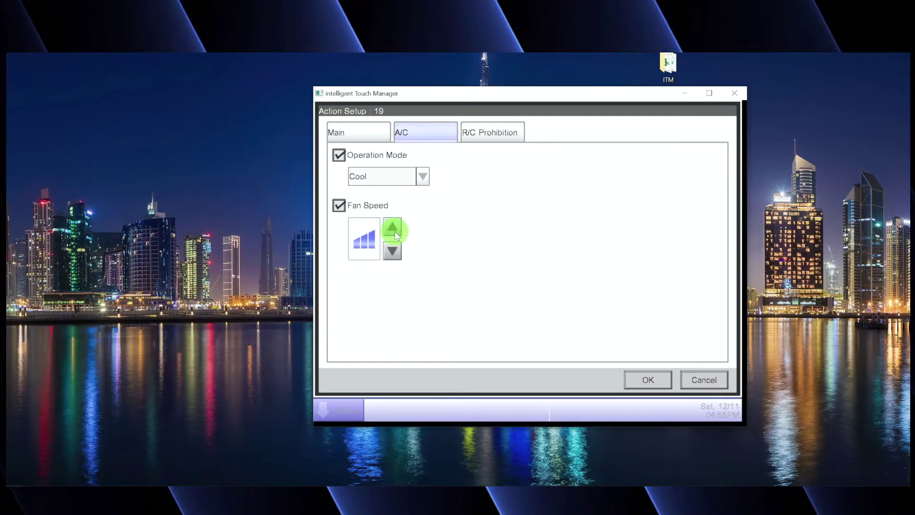
left_click(647, 377)
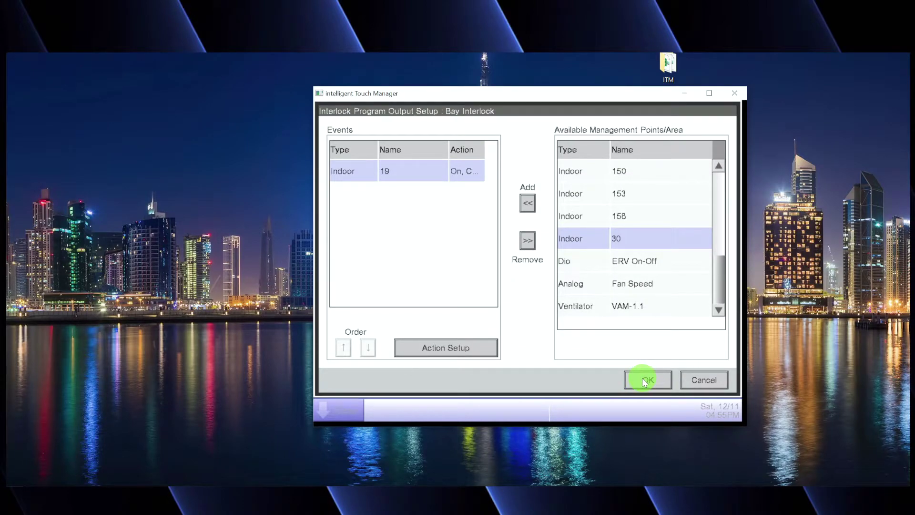
left_click(645, 379)
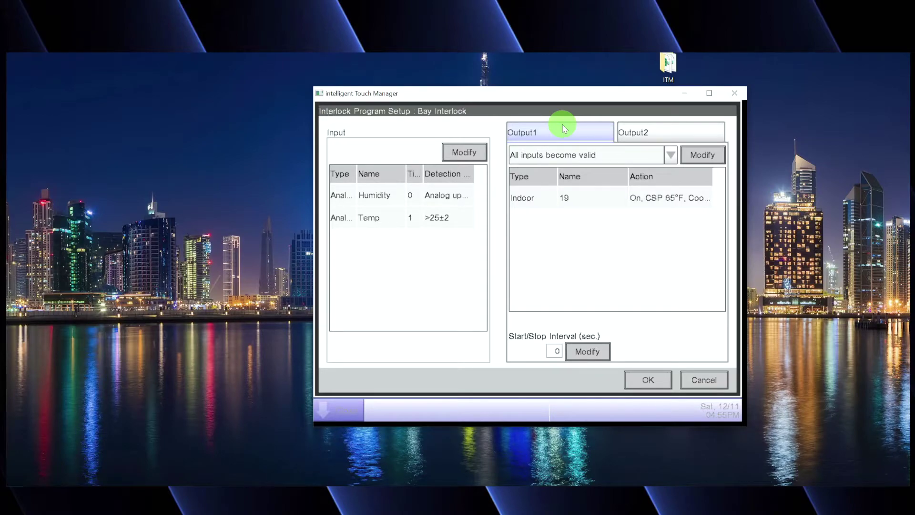
Set Output2's trigger condition to At least one input becomes invalid
left_click(645, 133)
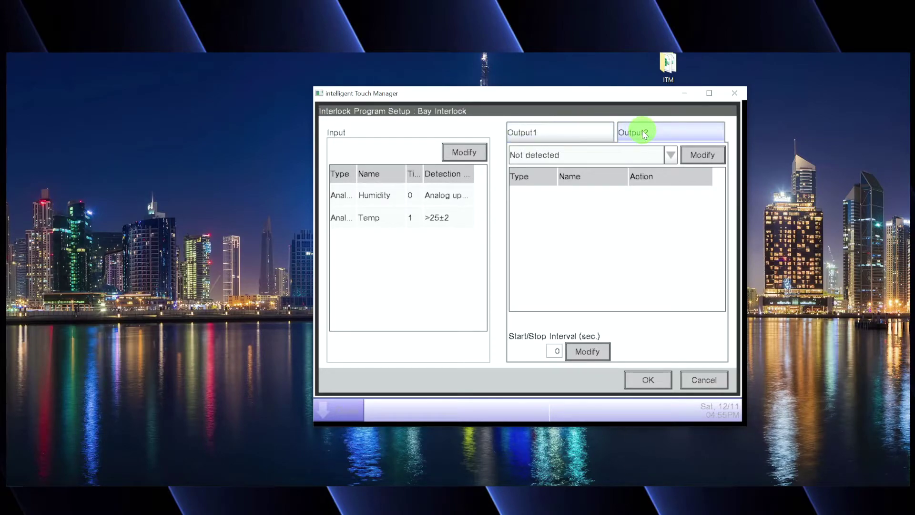
left_click(669, 156)
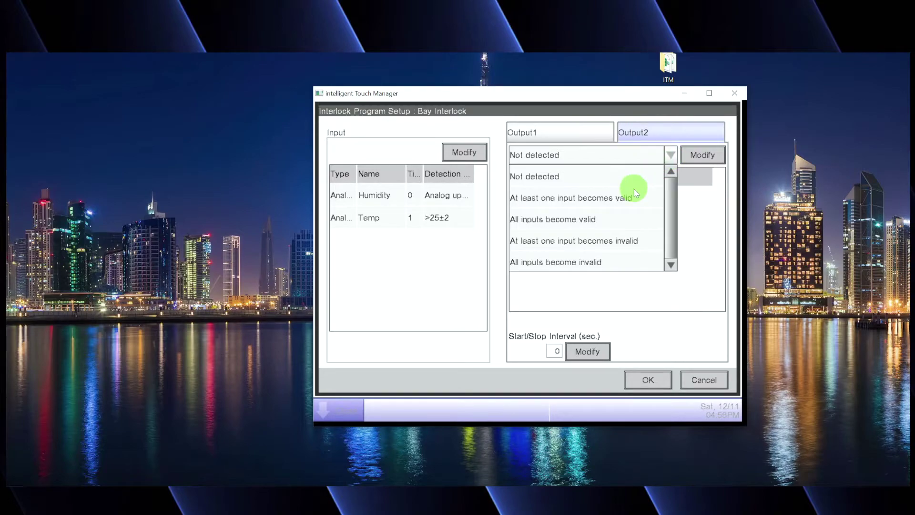
left_click(617, 243)
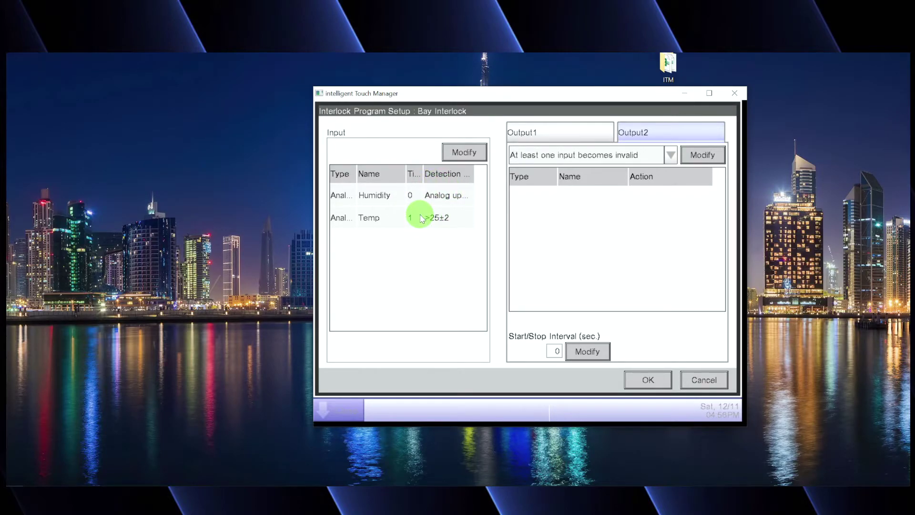
Add indoor unit 19 to the events of Bay Interlock's Output2
left_click(702, 156)
left_click(718, 309)
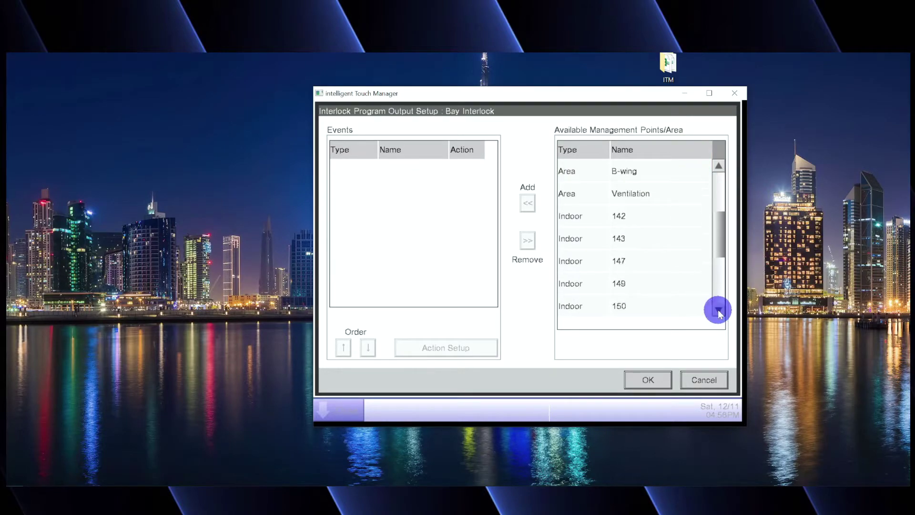
left_click(718, 310)
left_click(718, 310)
left_click(629, 239)
left_click(528, 203)
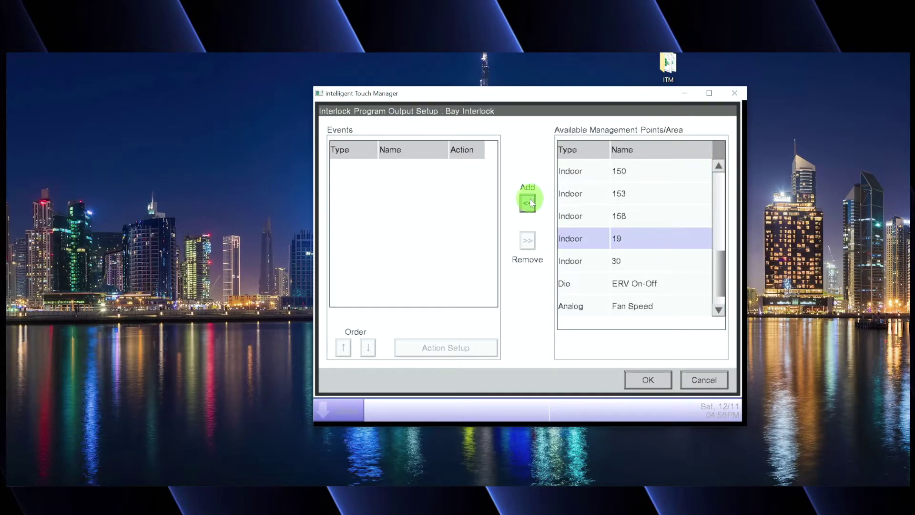
Set the Output2 action for unit 19 to On with cool setpoint 72 °F and heat setpoint 70 °F
left_click(413, 347)
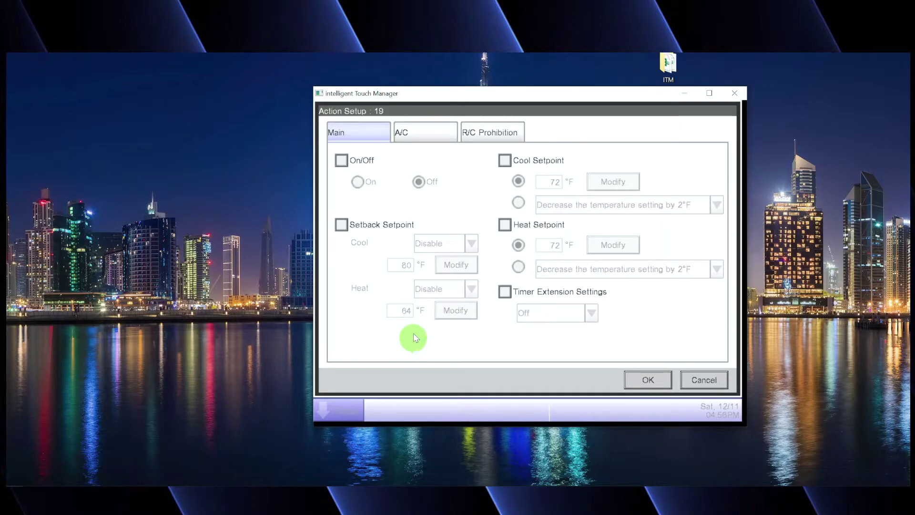
left_click(342, 161)
left_click(358, 183)
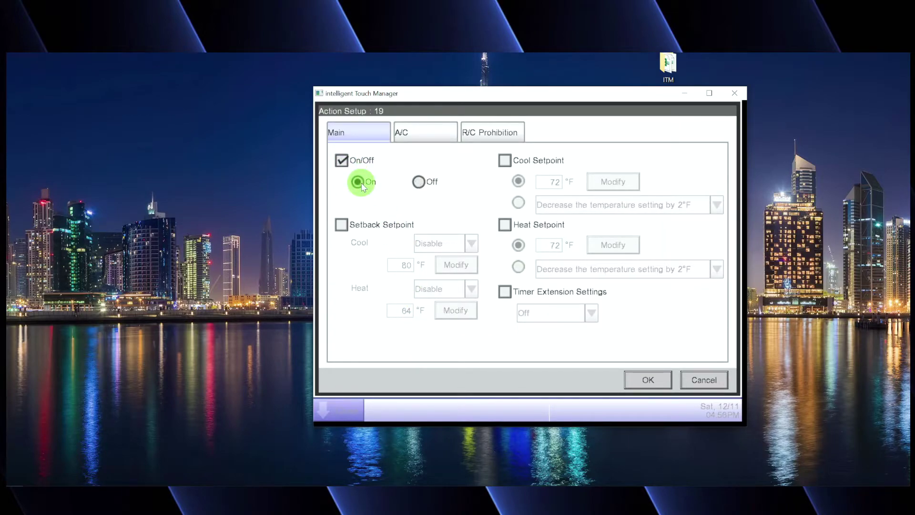
left_click(506, 160)
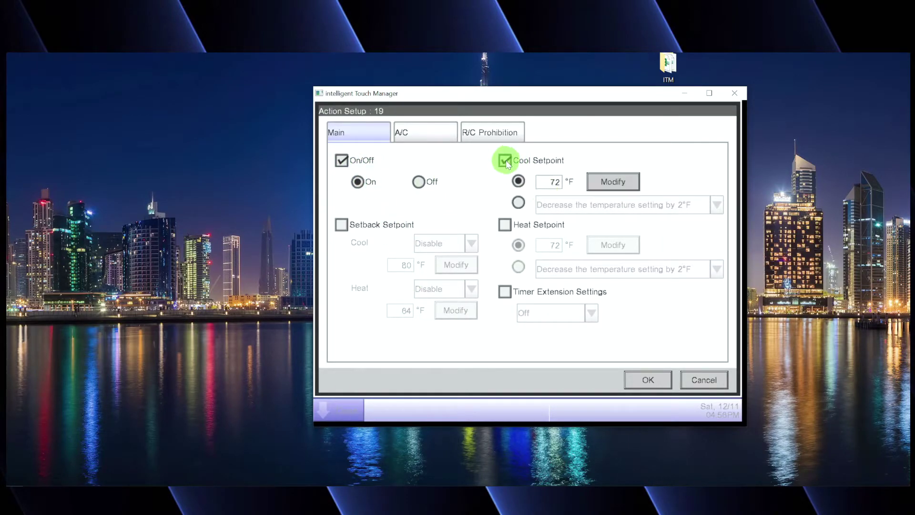
left_click(546, 181)
left_click(504, 225)
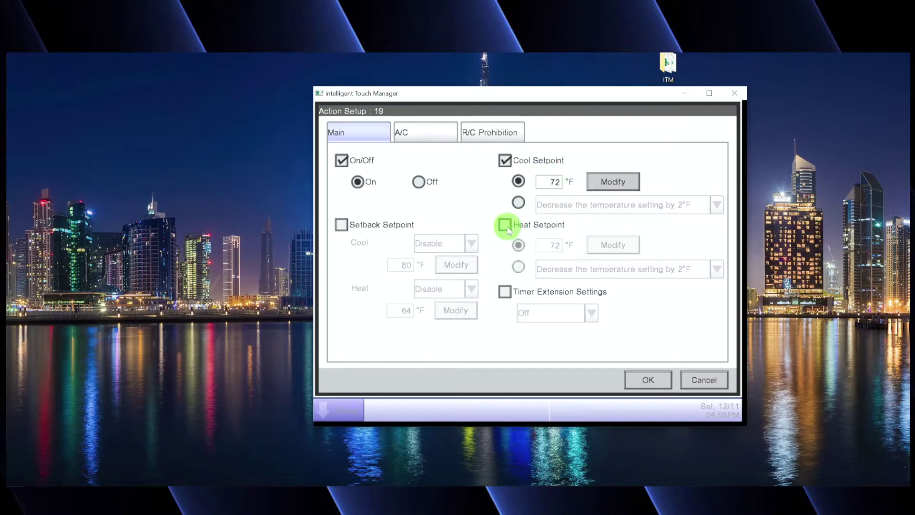
left_click(613, 244)
left_click(439, 242)
left_click(448, 315)
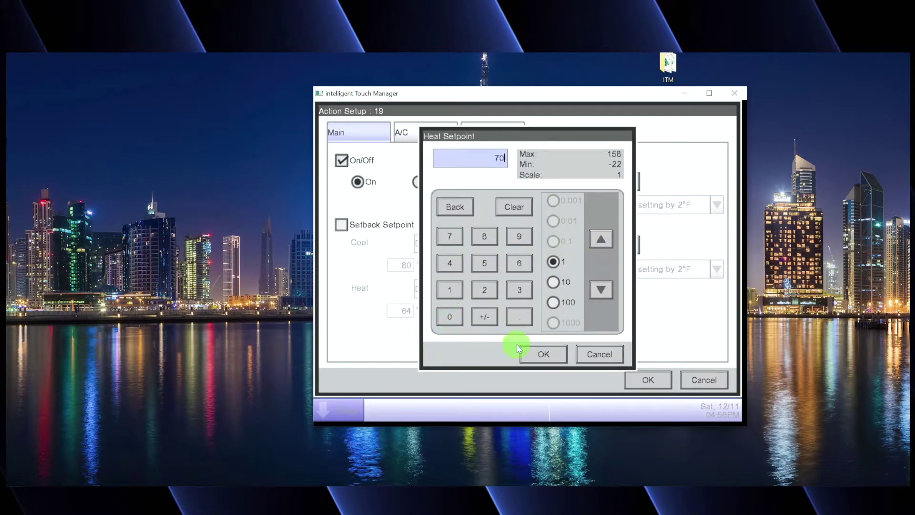
left_click(530, 353)
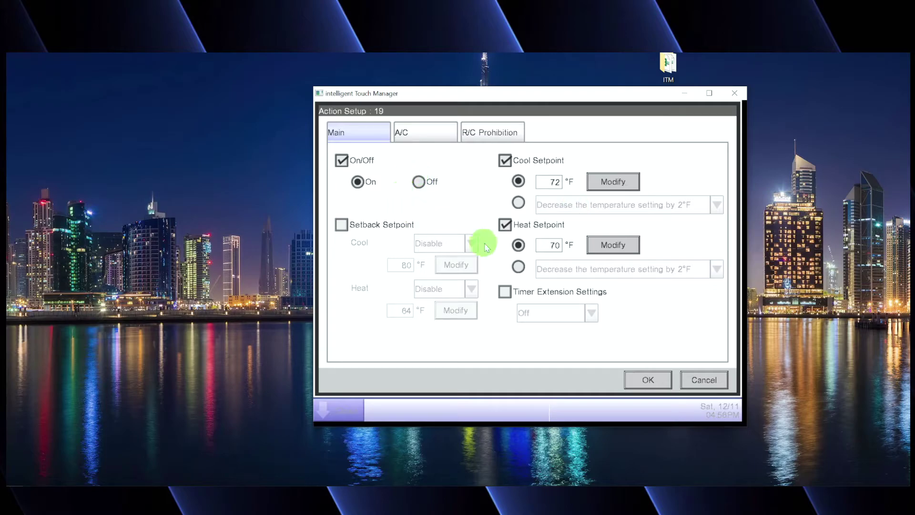
Set unit 19's operation mode to Dependent and its fan speed to automatic, and save the Output2 setup
left_click(439, 134)
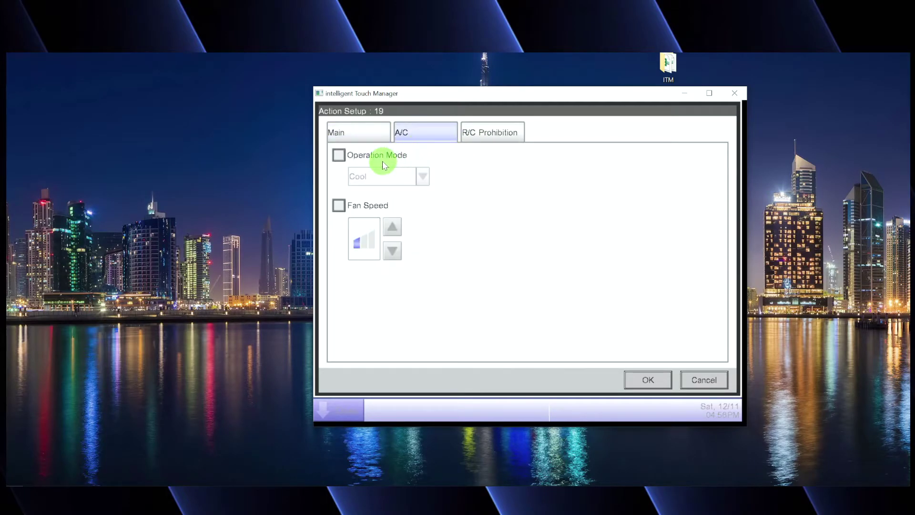
left_click(339, 155)
left_click(388, 177)
left_click(382, 263)
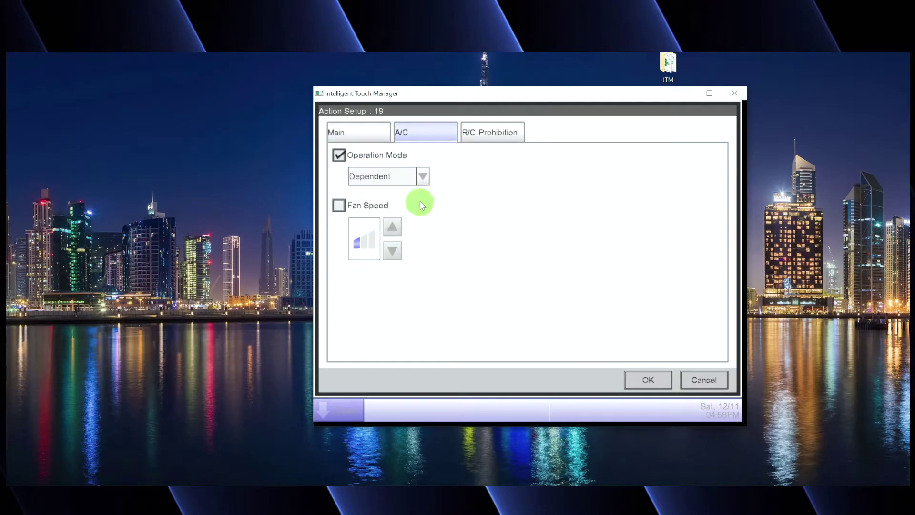
left_click(365, 214)
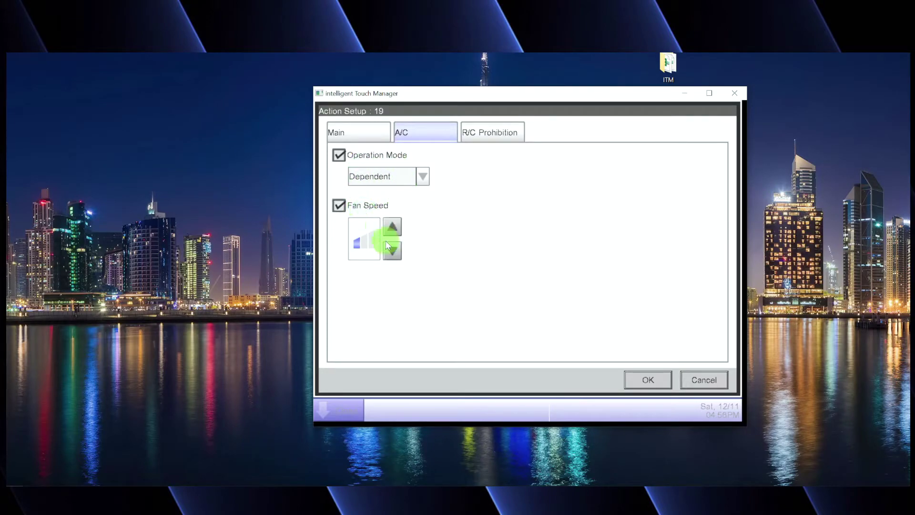
left_click(392, 251)
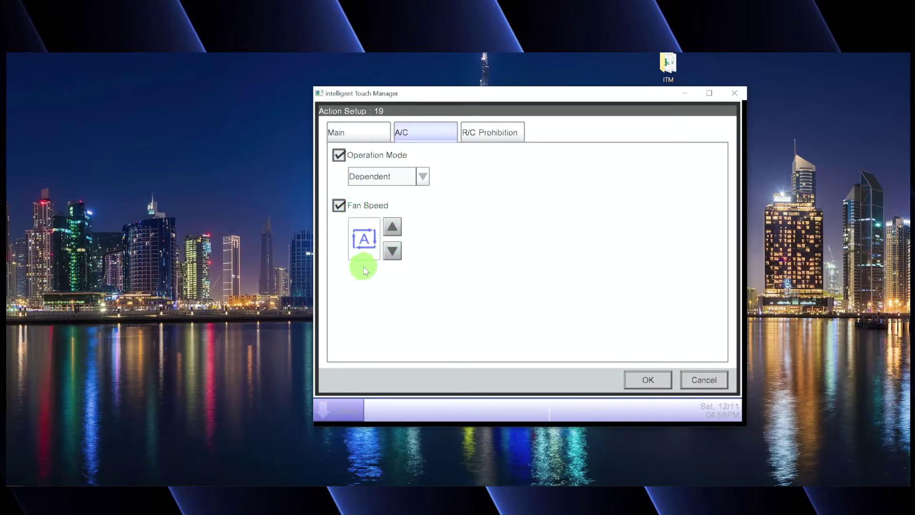
left_click(639, 380)
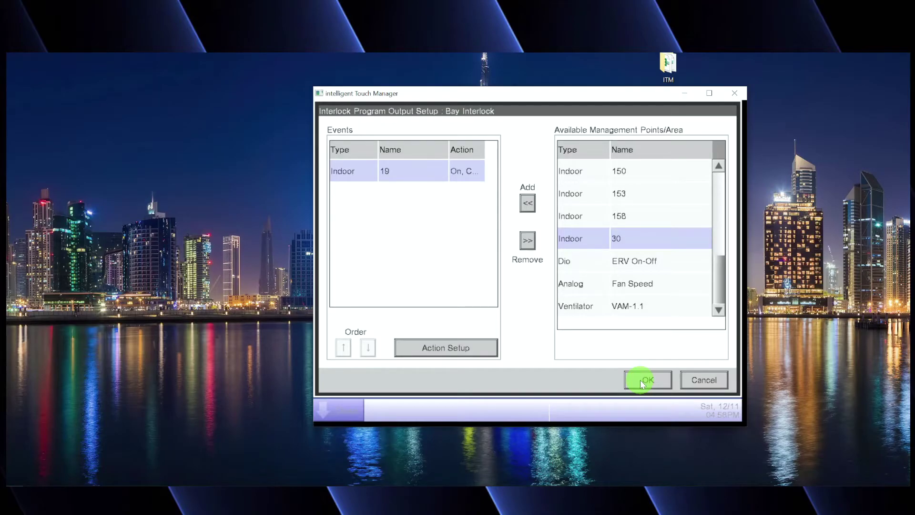
left_click(636, 379)
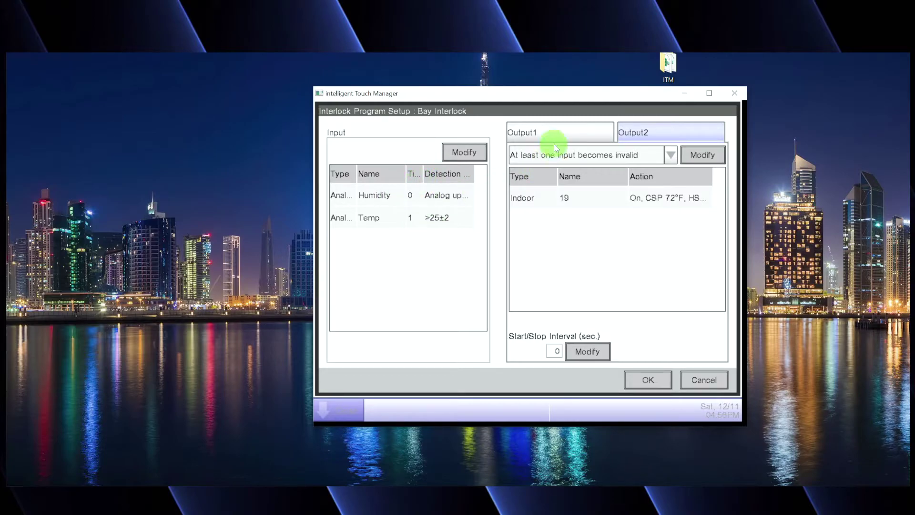
Review both outputs of Bay Interlock, save the program setup and enable the program
left_click(564, 132)
left_click(672, 131)
left_click(589, 132)
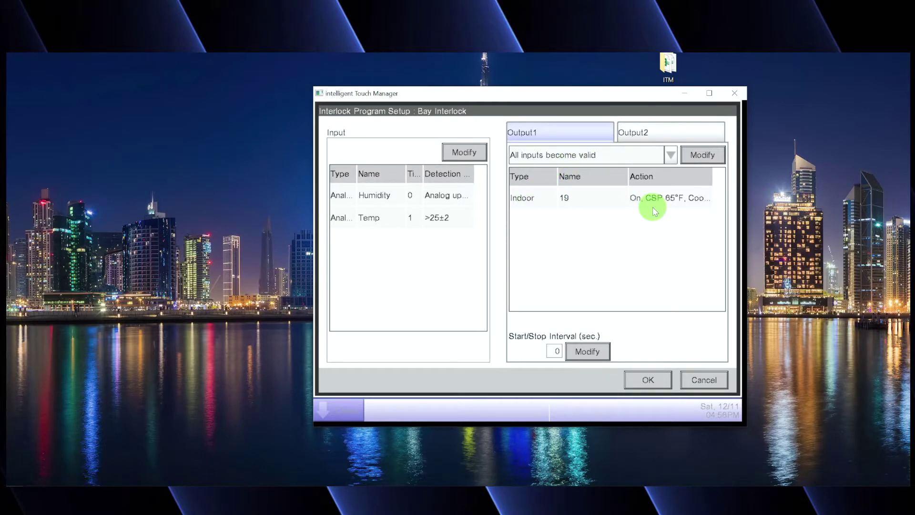
left_click(663, 133)
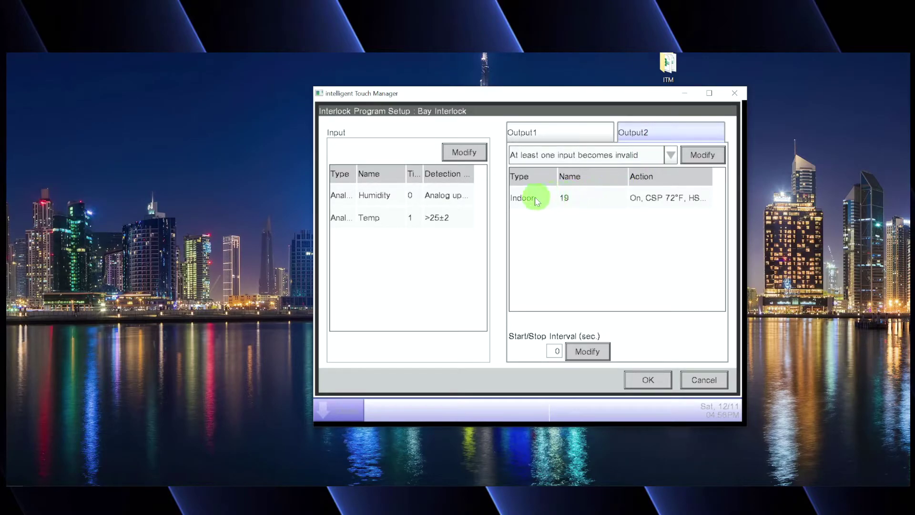
left_click(656, 379)
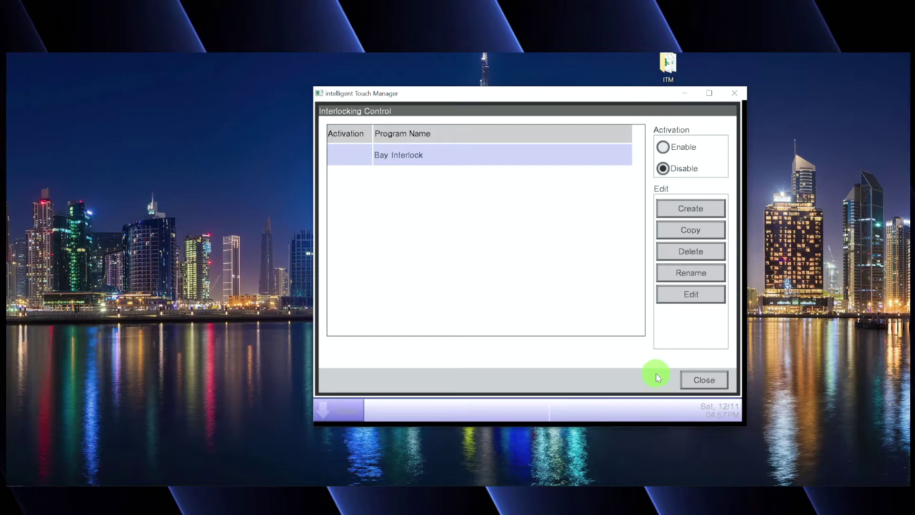
left_click(663, 147)
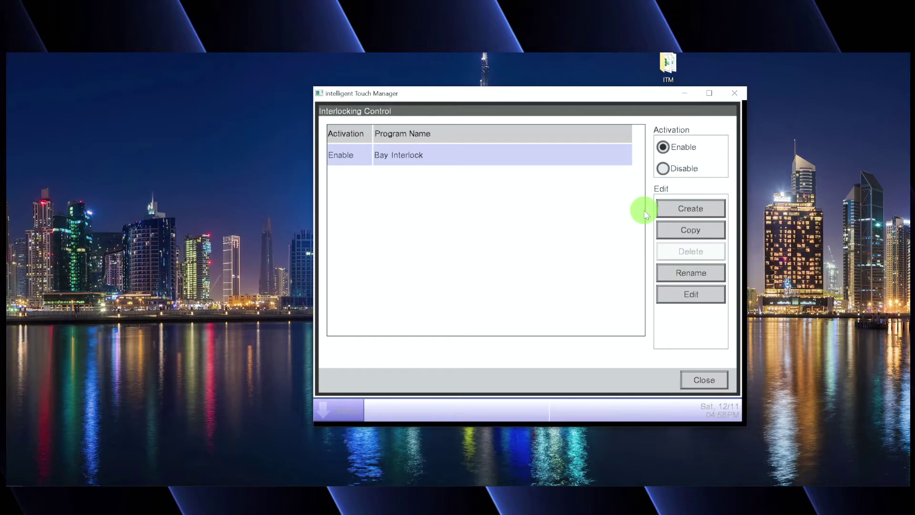
Create a new interlocking control program named Fan Occ
left_click(669, 209)
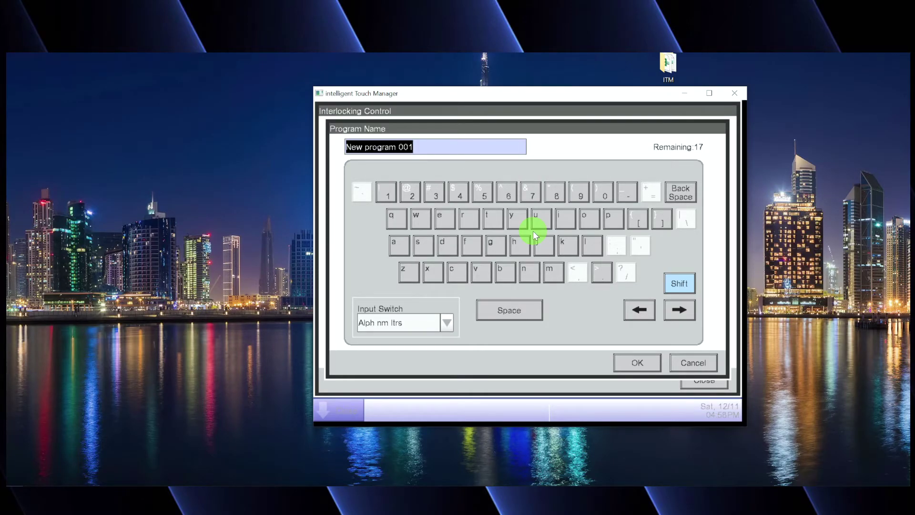
type("Occupied")
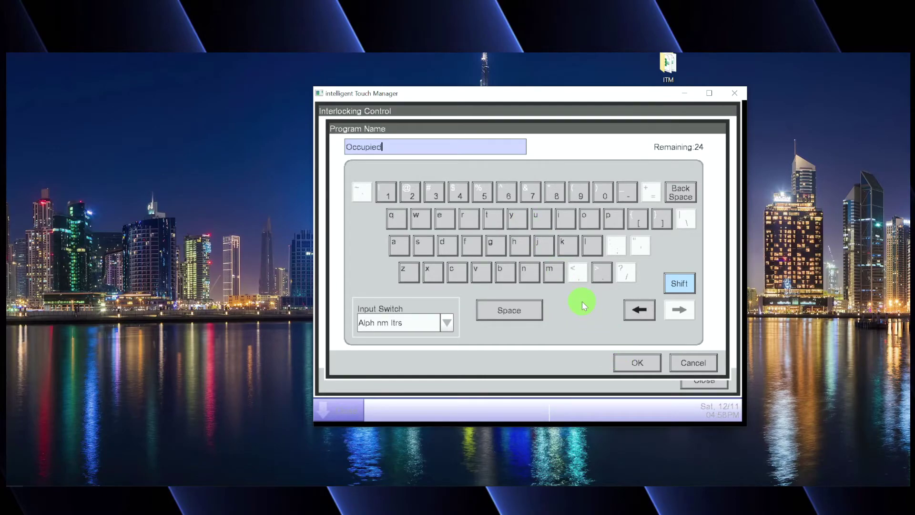
key("BackSpace")
key("BackSpace")
key("BackSpace")
key("BackSpace")
key("BackSpace")
key("BackSpace")
key("BackSpace")
key("BackSpace")
type("Fan Occ")
key("BackSpace")
left_click(637, 363)
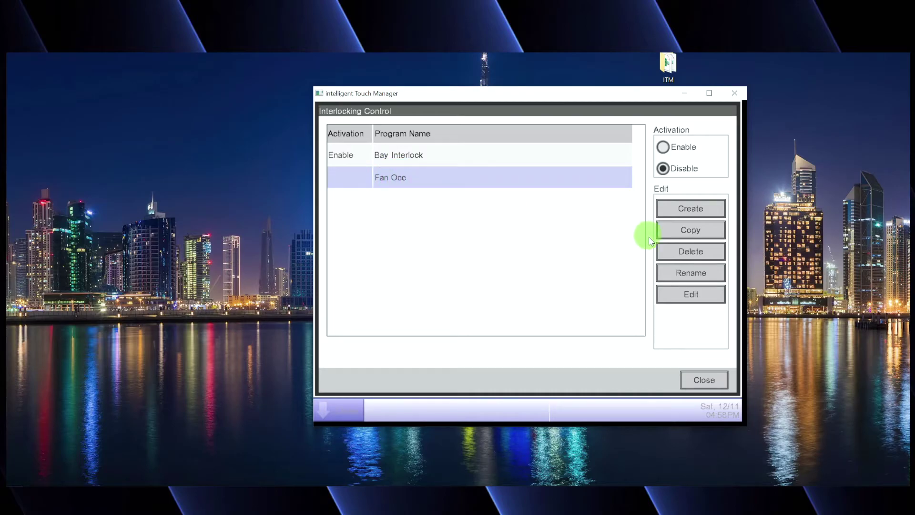
Open Fan Occ's program setup for editing and add the Lighting Dio point as its management point input
left_click(685, 295)
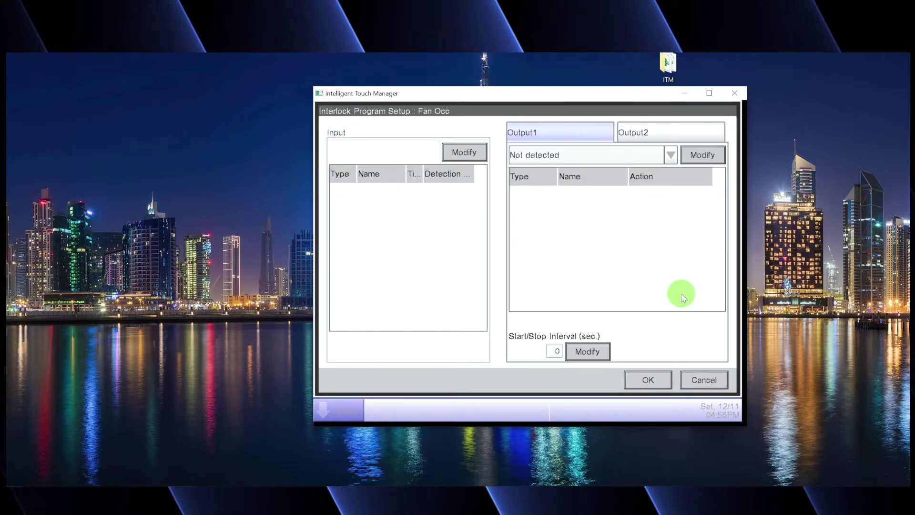
left_click(465, 152)
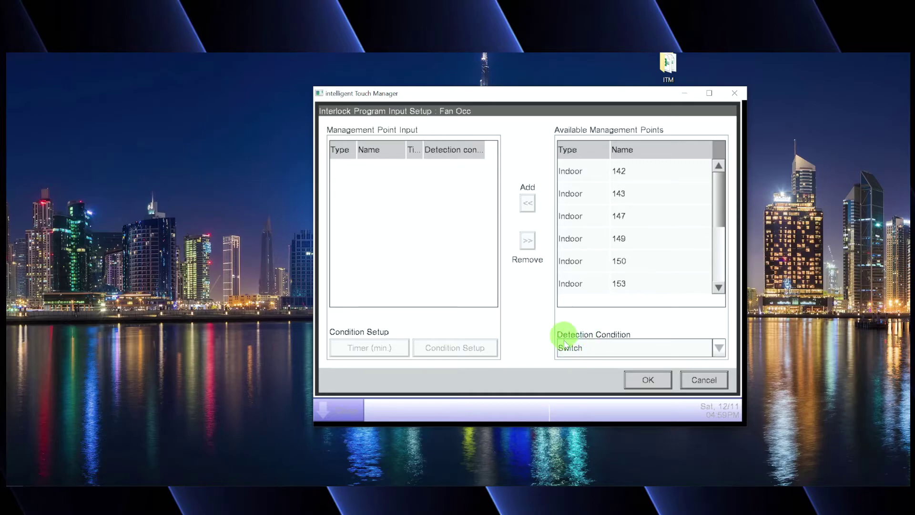
left_click_drag(720, 216, 719, 287)
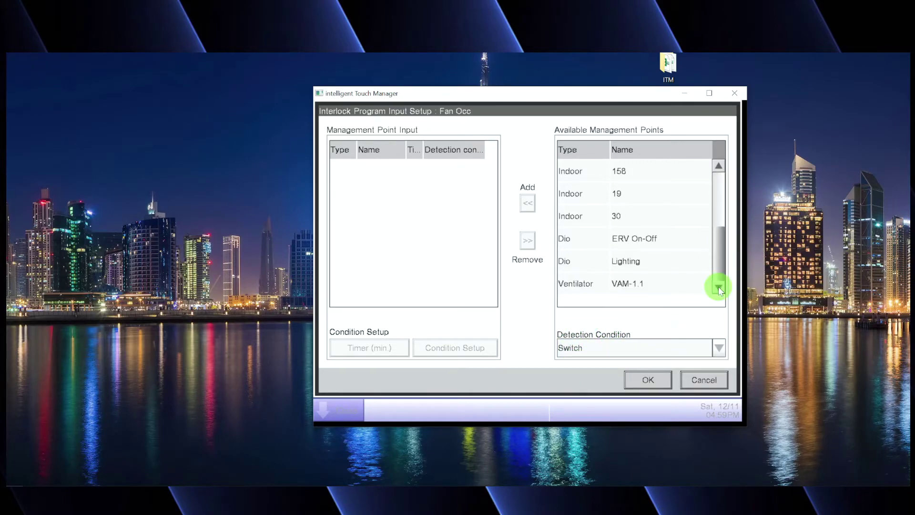
left_click(625, 264)
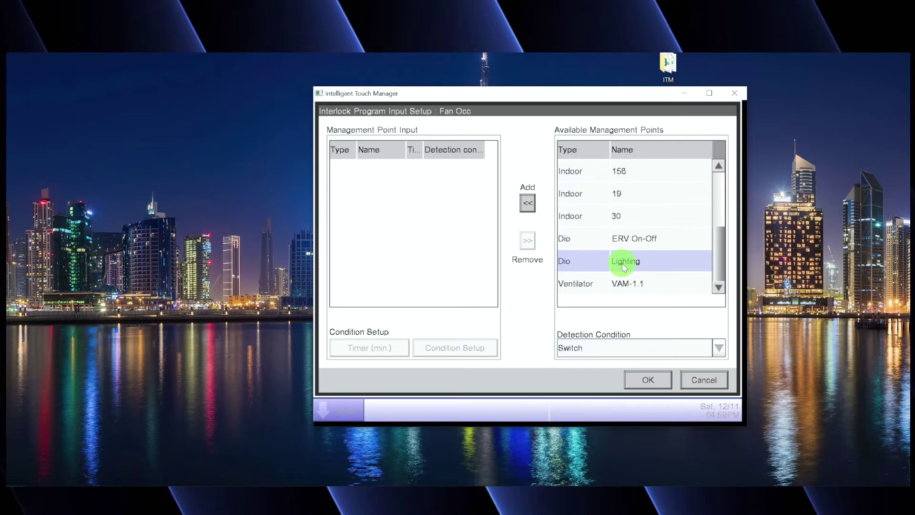
left_click(528, 204)
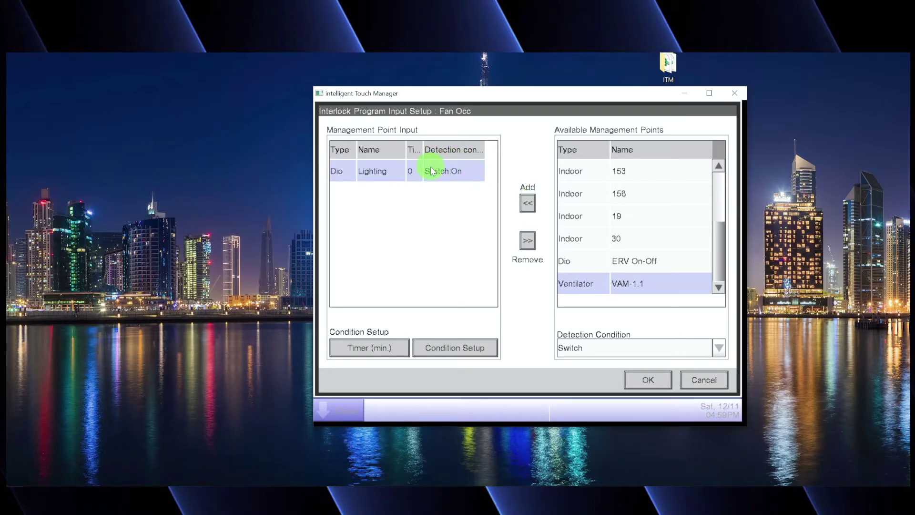
Use On/Error as the Lighting input's switch detection condition and save the input setup
left_click(451, 348)
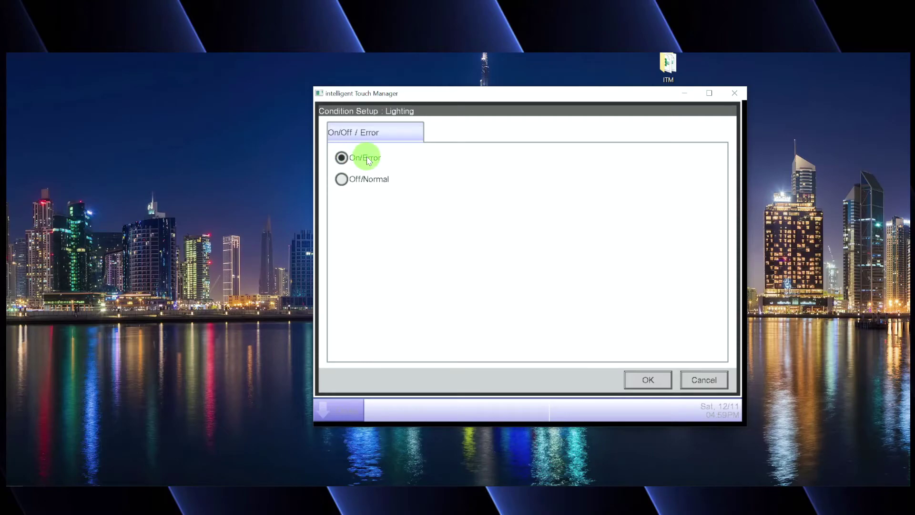
left_click(636, 379)
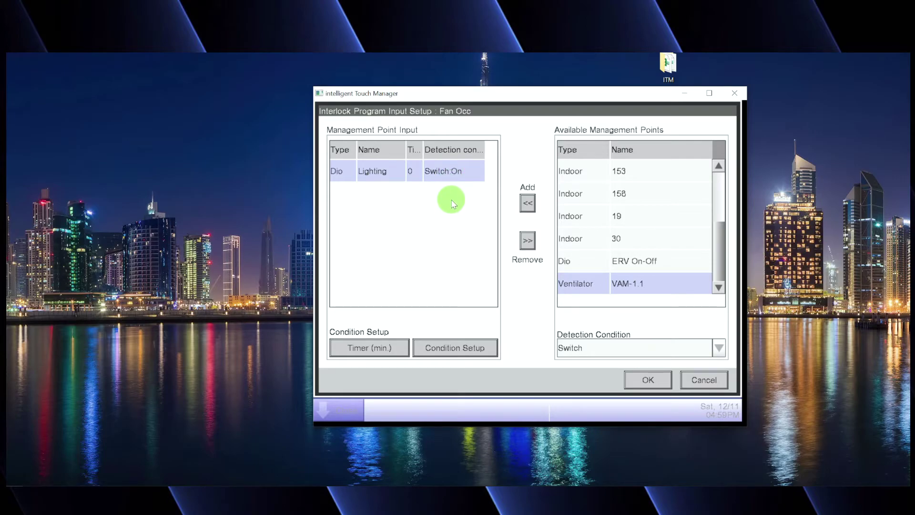
left_click(645, 381)
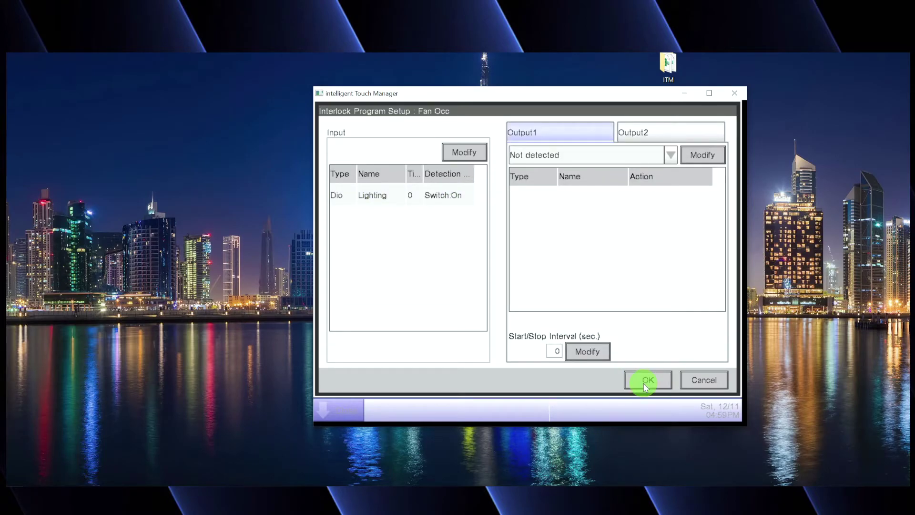
Set Fan Occ's Output1 condition to At least one input becomes valid and add ERV On-Off to its events
left_click(574, 160)
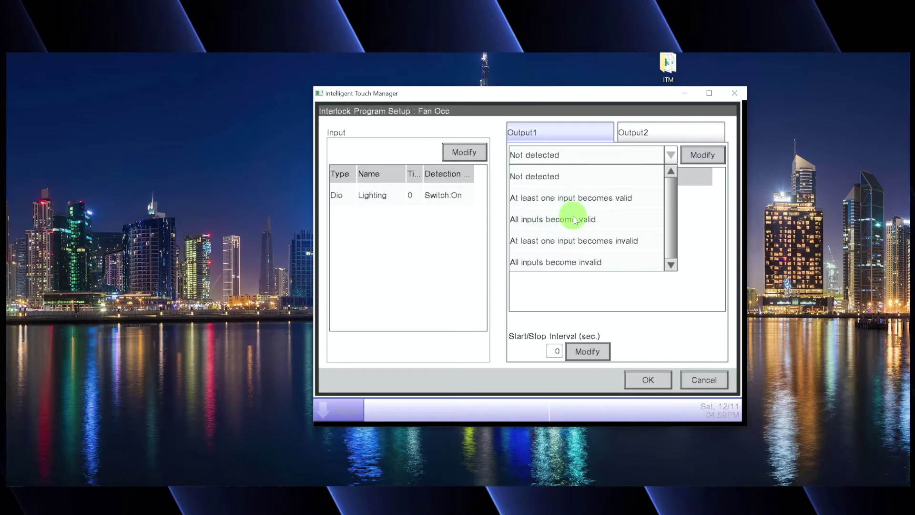
left_click(548, 199)
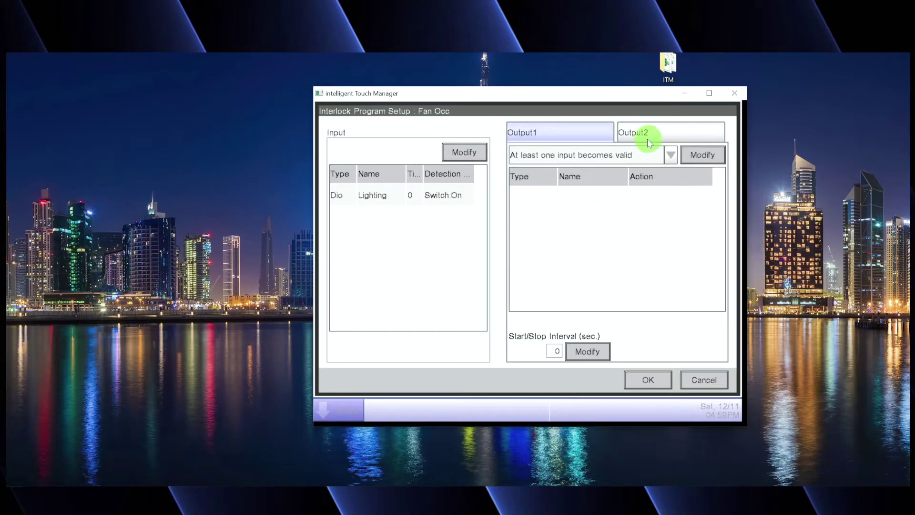
left_click(691, 155)
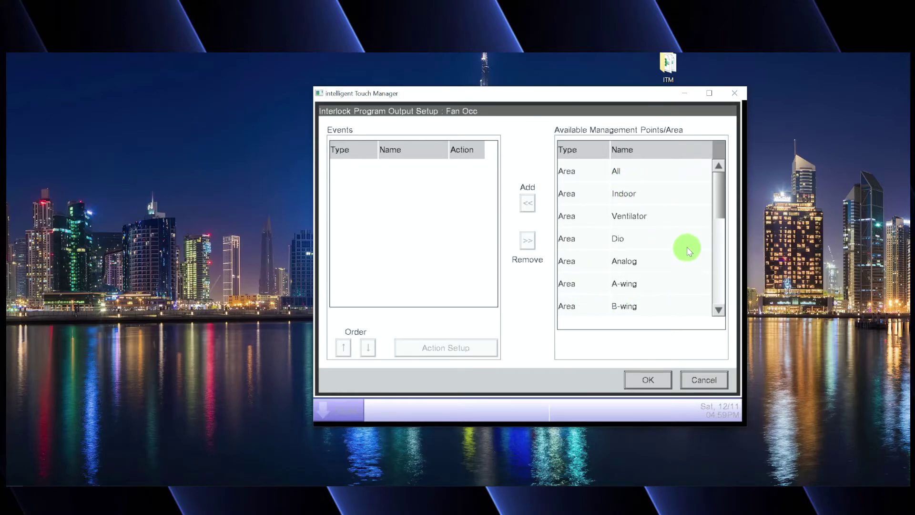
left_click(719, 309)
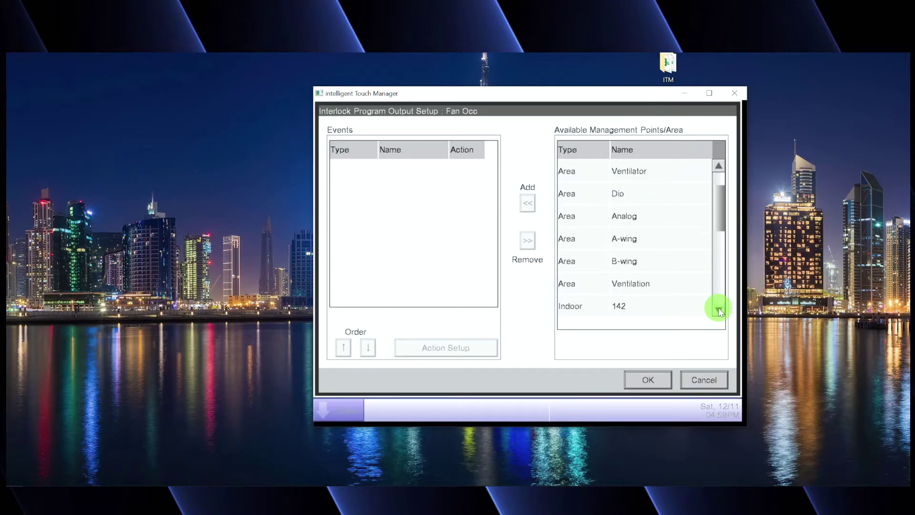
left_click(718, 309)
left_click(719, 309)
left_click(719, 310)
left_click(719, 310)
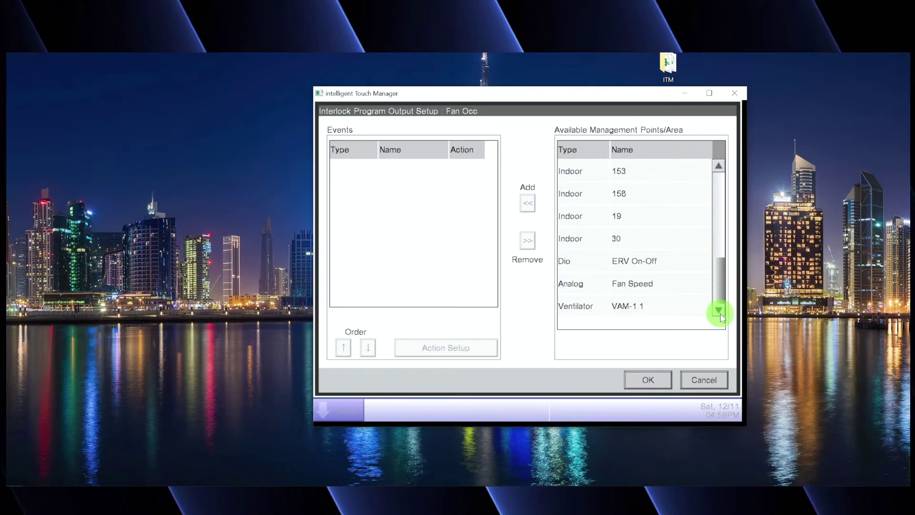
left_click(625, 261)
left_click(529, 205)
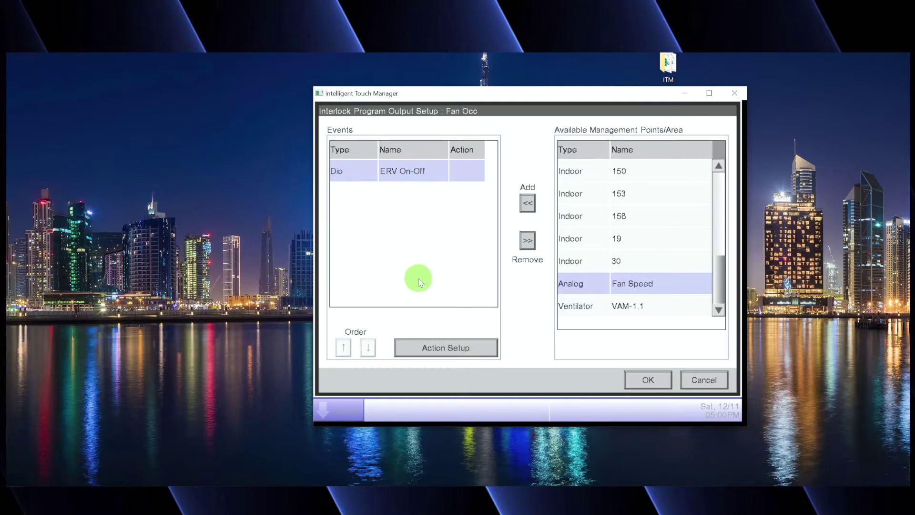
Set the Output1 action for ERV On-Off to On and save the output setup
left_click(440, 348)
left_click(342, 160)
left_click(357, 181)
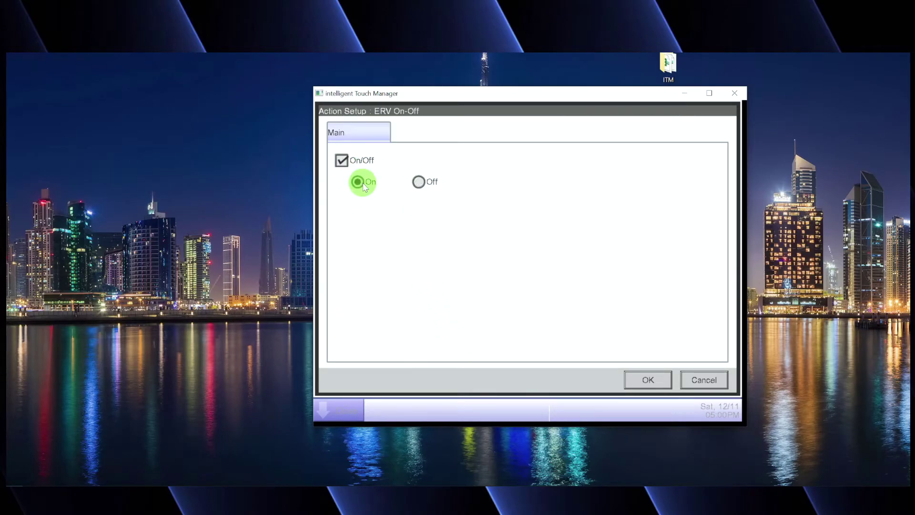
left_click(635, 380)
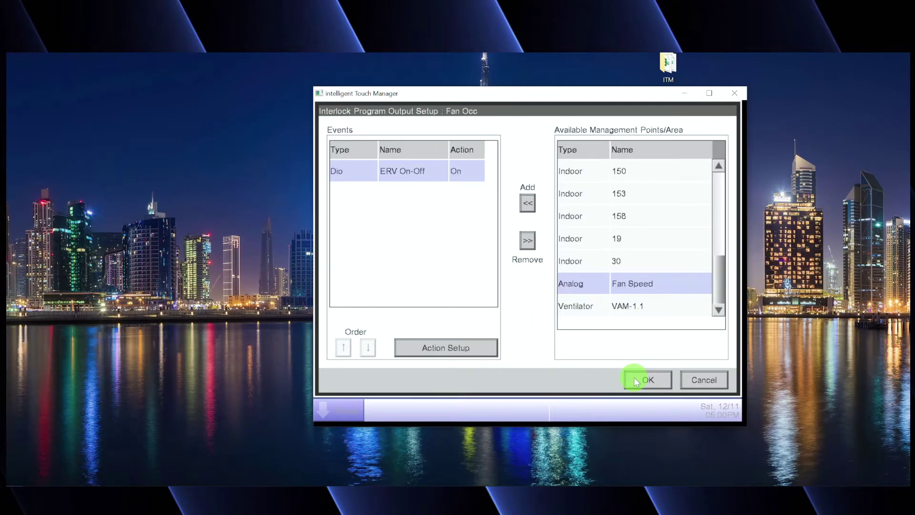
left_click(636, 379)
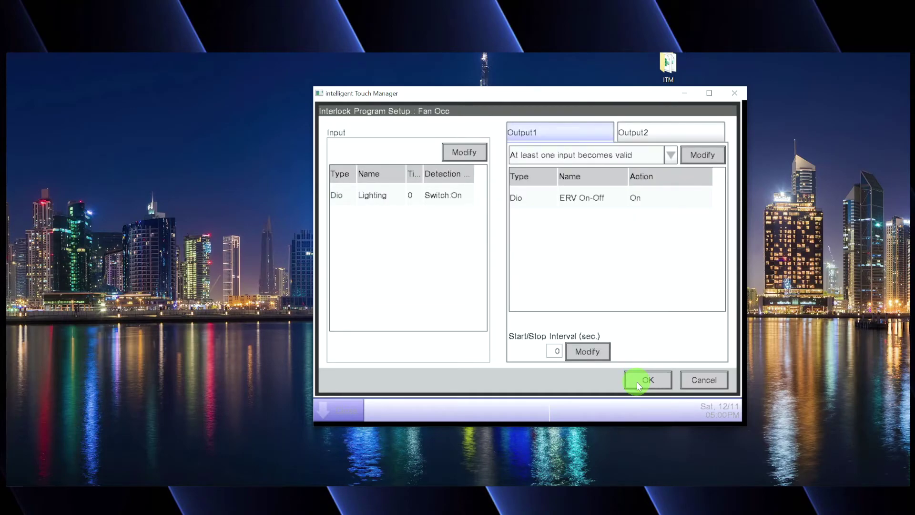
Set Fan Occ's Output2 condition to All inputs become invalid
left_click(657, 139)
left_click(665, 151)
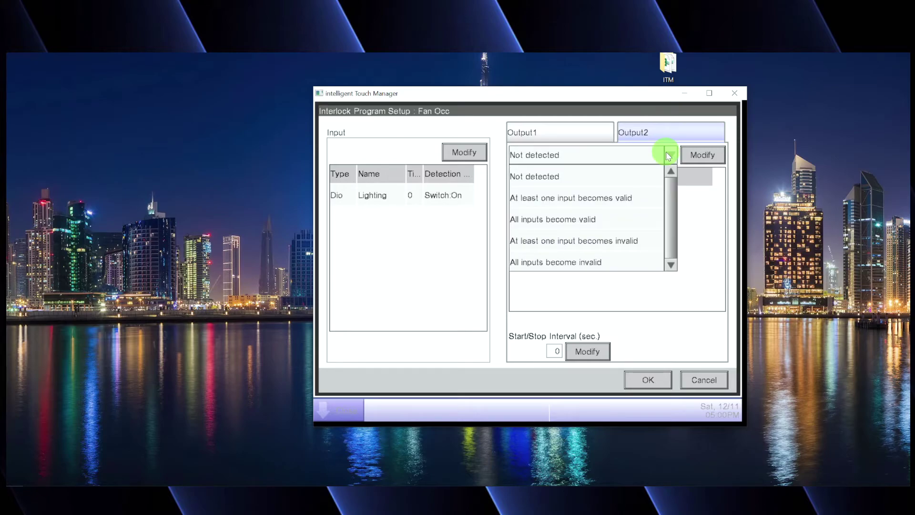
left_click(598, 261)
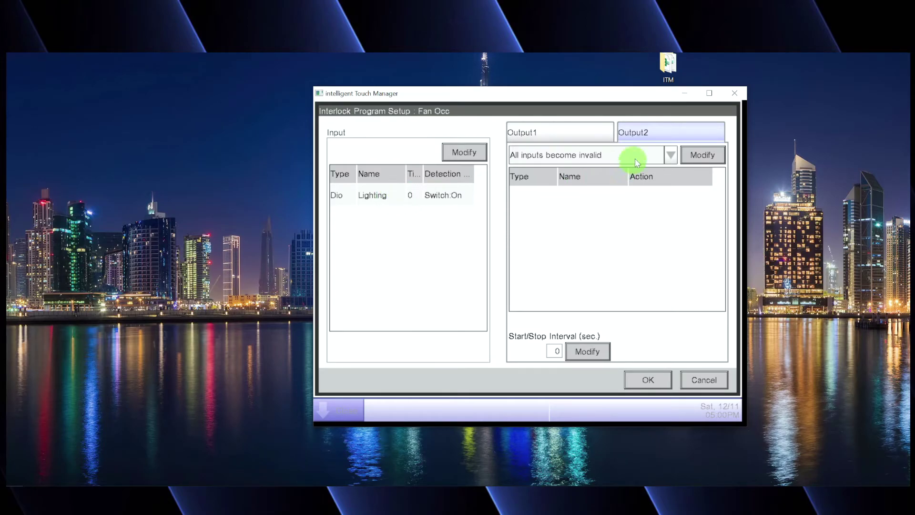
left_click(670, 154)
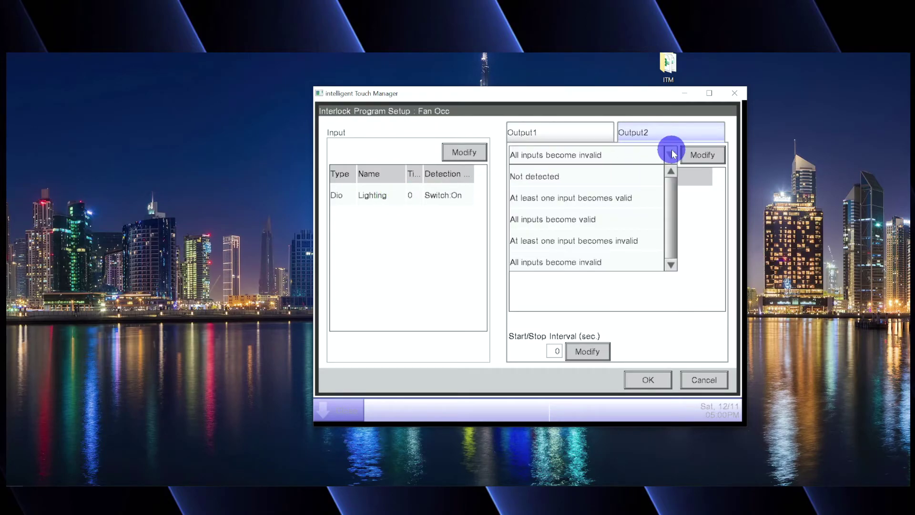
left_click(574, 261)
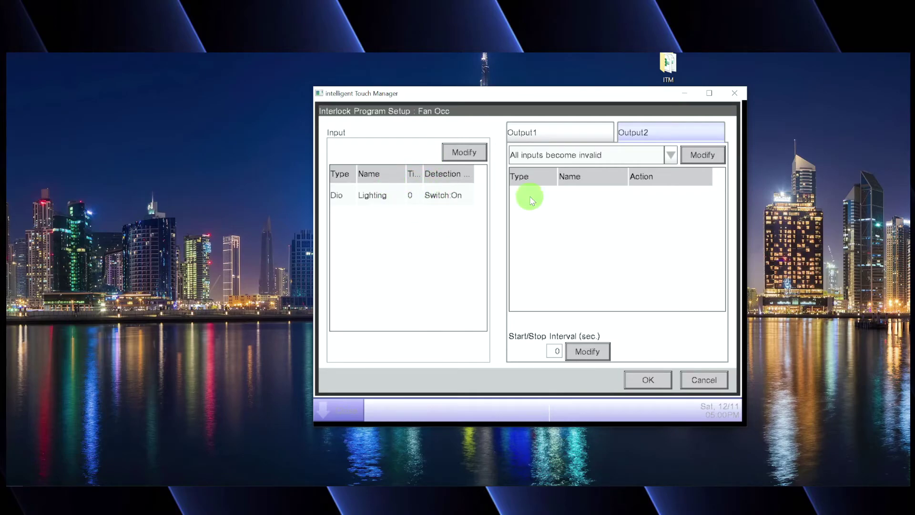
Add the ERV On-Off Dio point to the events of Fan Occ's Output2
left_click(708, 156)
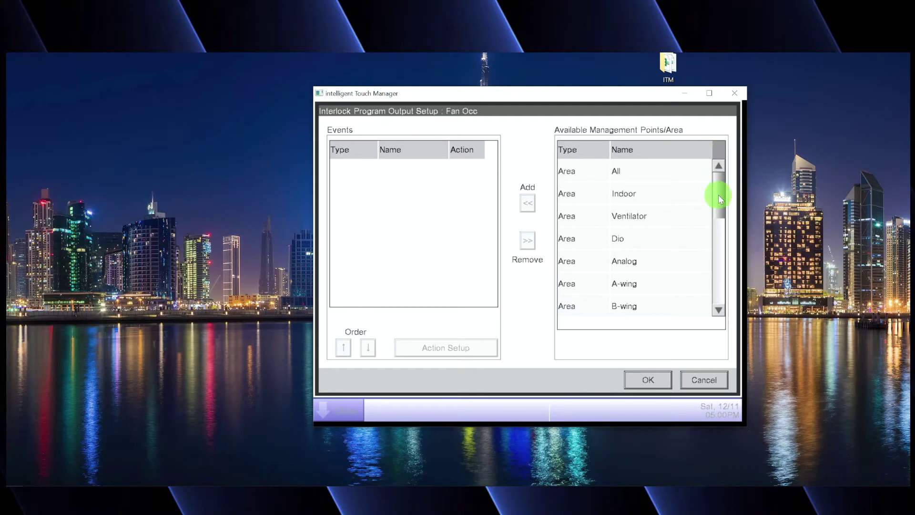
left_click(719, 311)
left_click(661, 259)
left_click(527, 204)
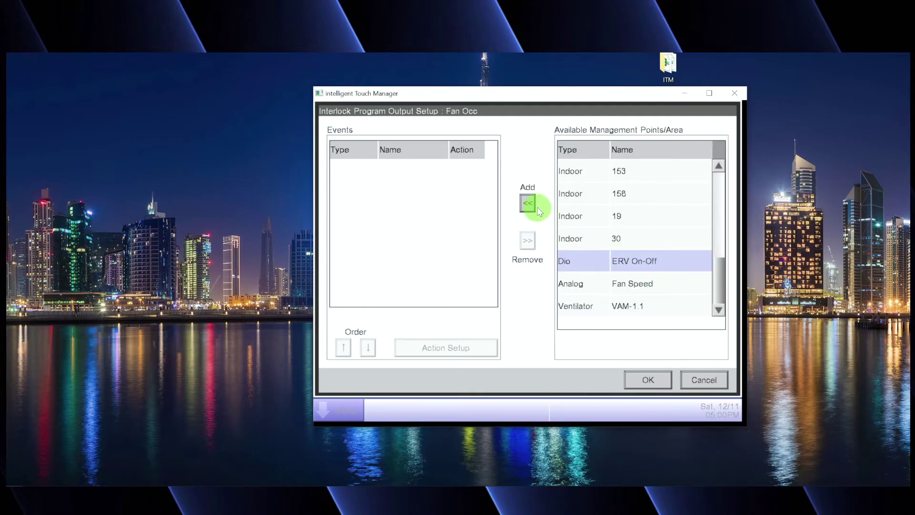
Set the Output2 action for ERV On-Off to Off and save the output setup
left_click(459, 348)
left_click(348, 165)
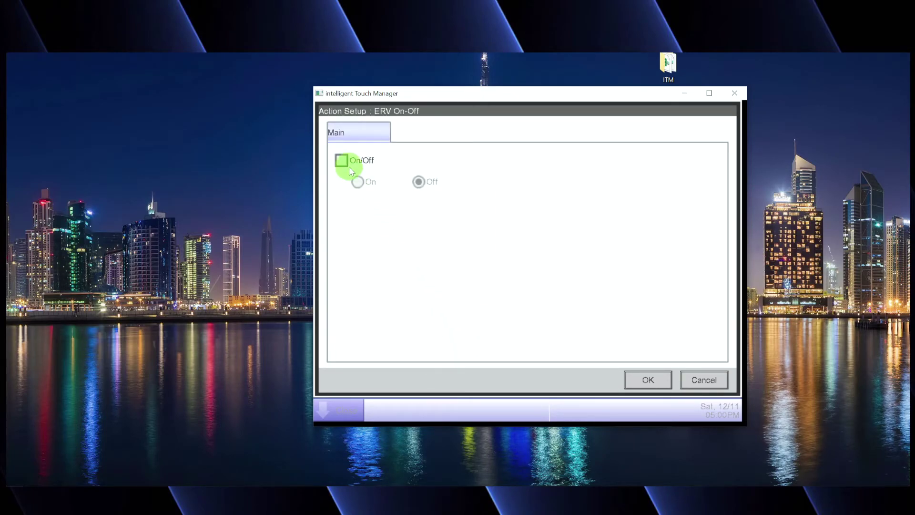
left_click(662, 382)
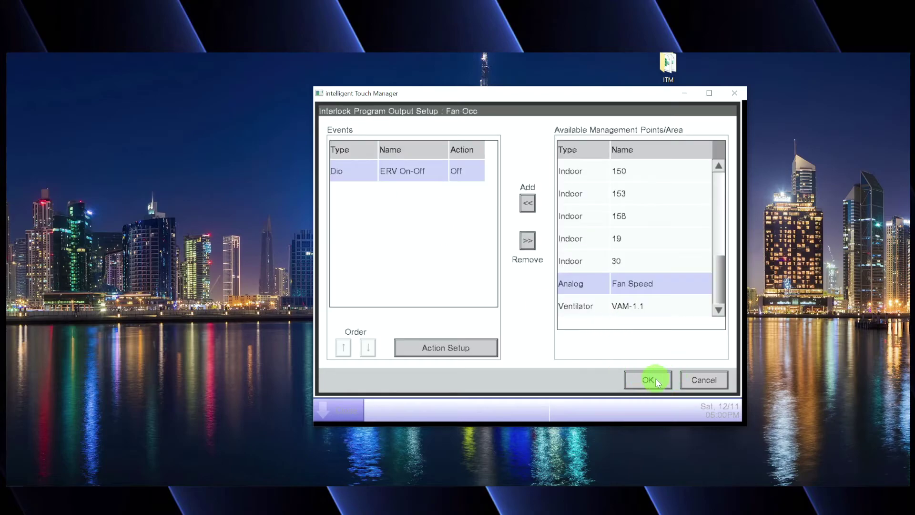
left_click(654, 377)
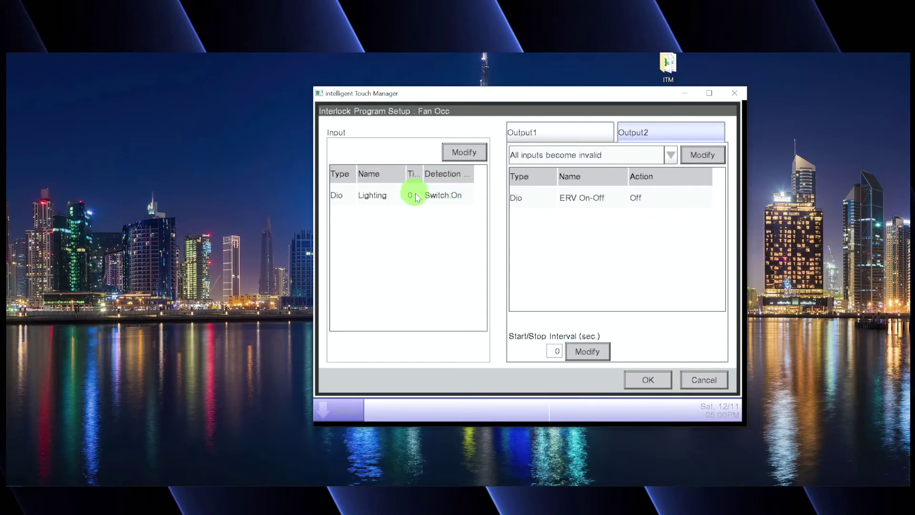
Review both outputs of Fan Occ, save the program setup and enable the program
left_click(566, 133)
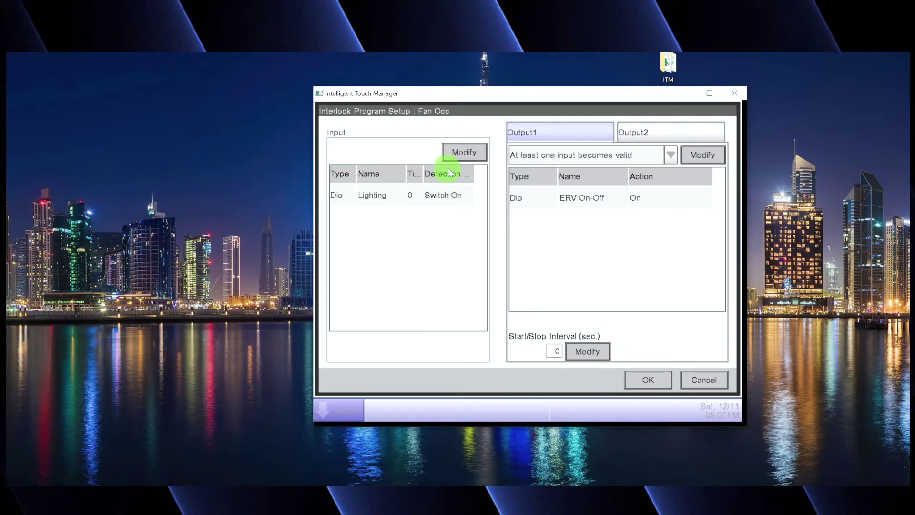
left_click(638, 132)
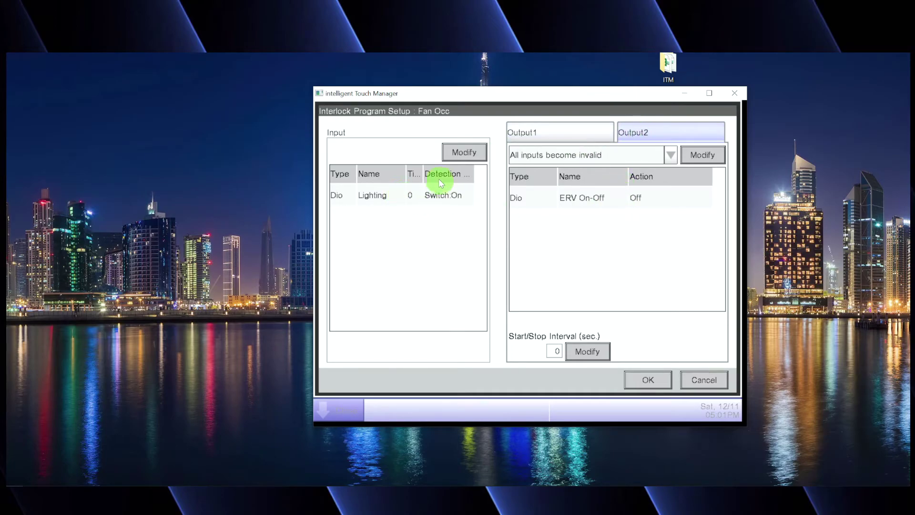
left_click(647, 379)
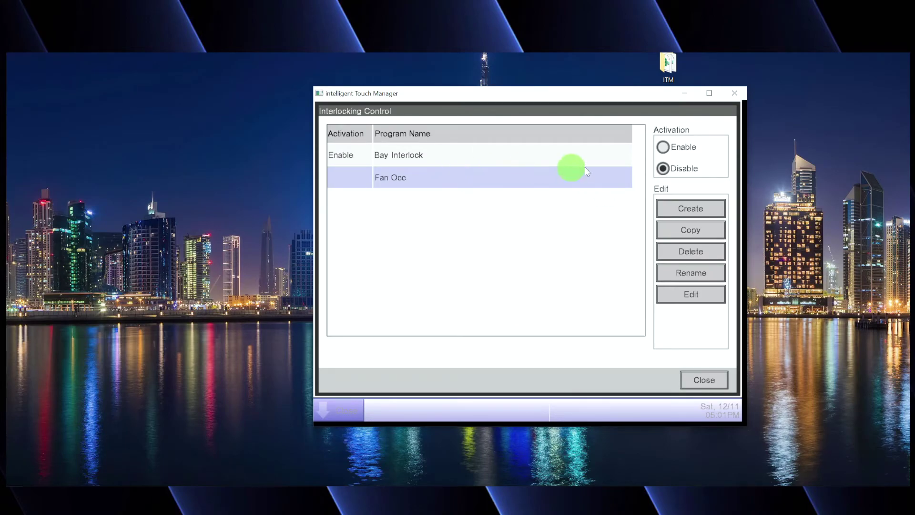
left_click(663, 148)
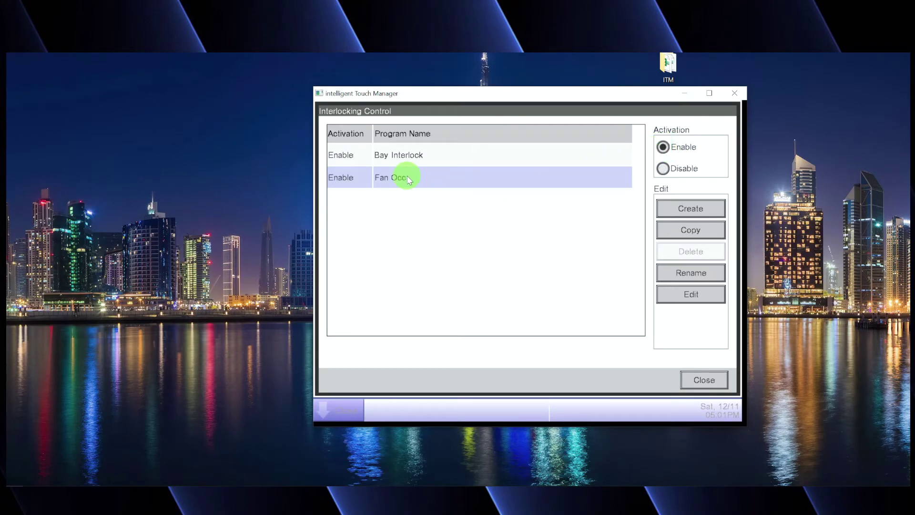